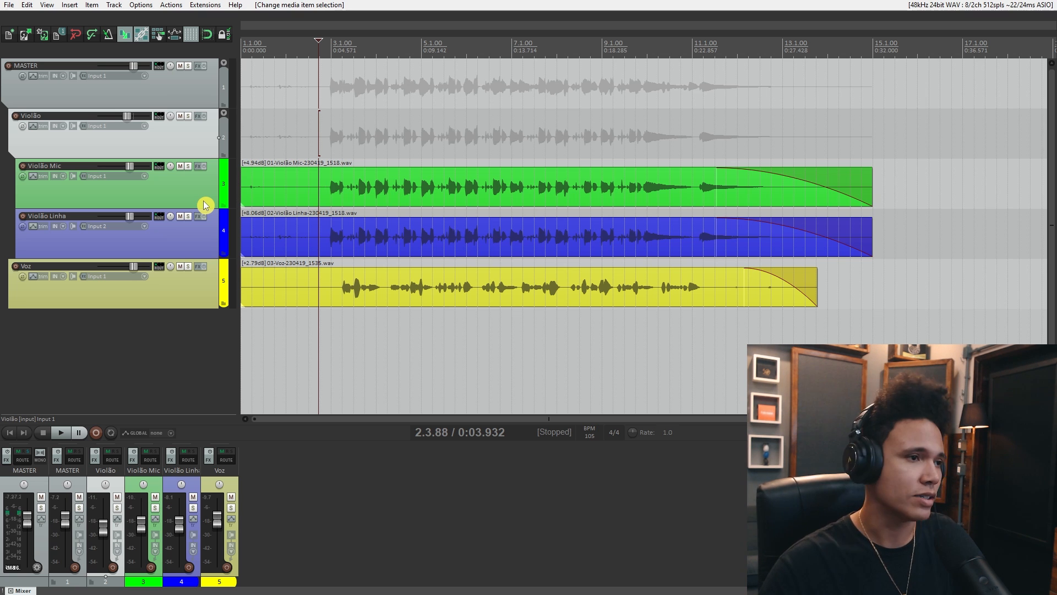
Solo the Voz track and play it from the start of the vocal, at about bar 3
click(249, 341)
click(186, 305)
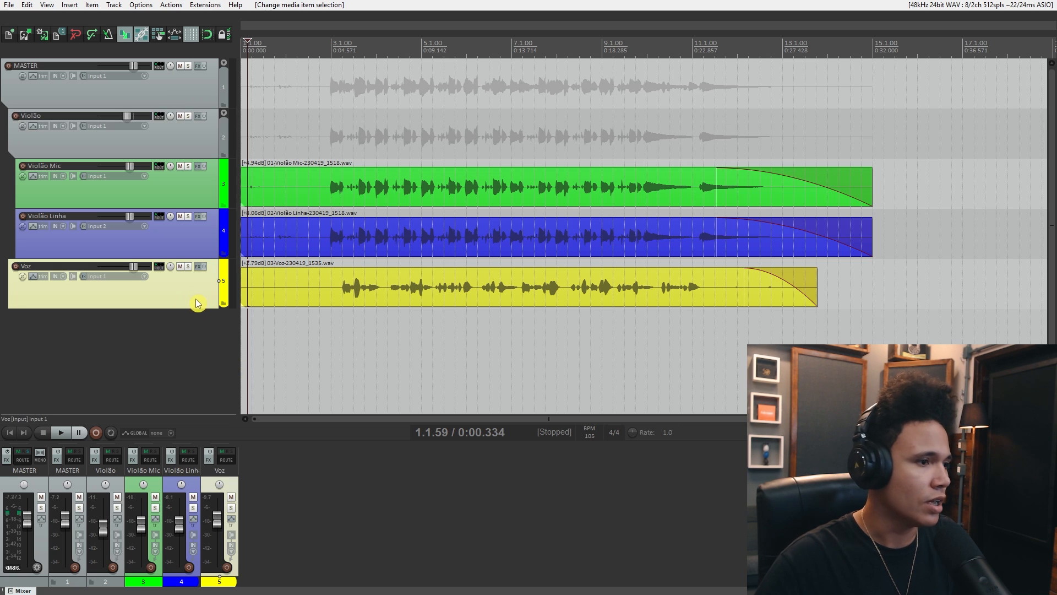
click(232, 507)
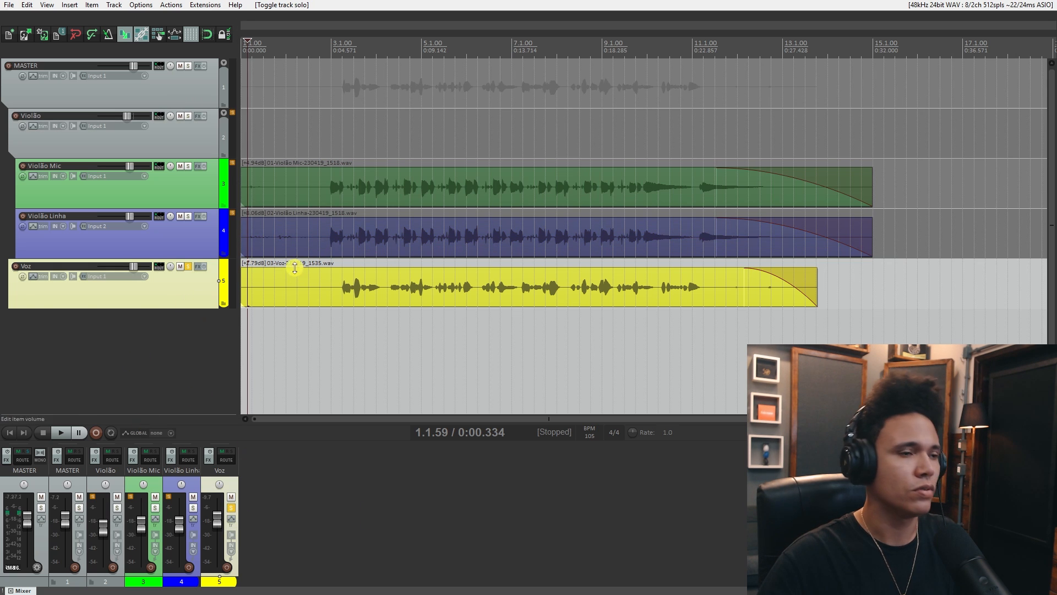
click(323, 302)
key(space)
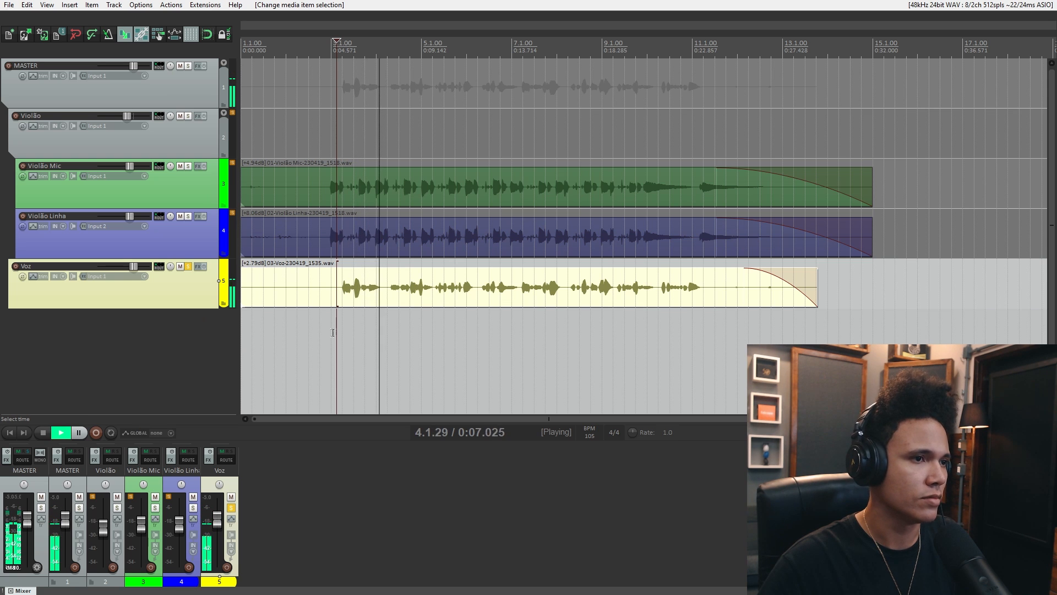
key(space)
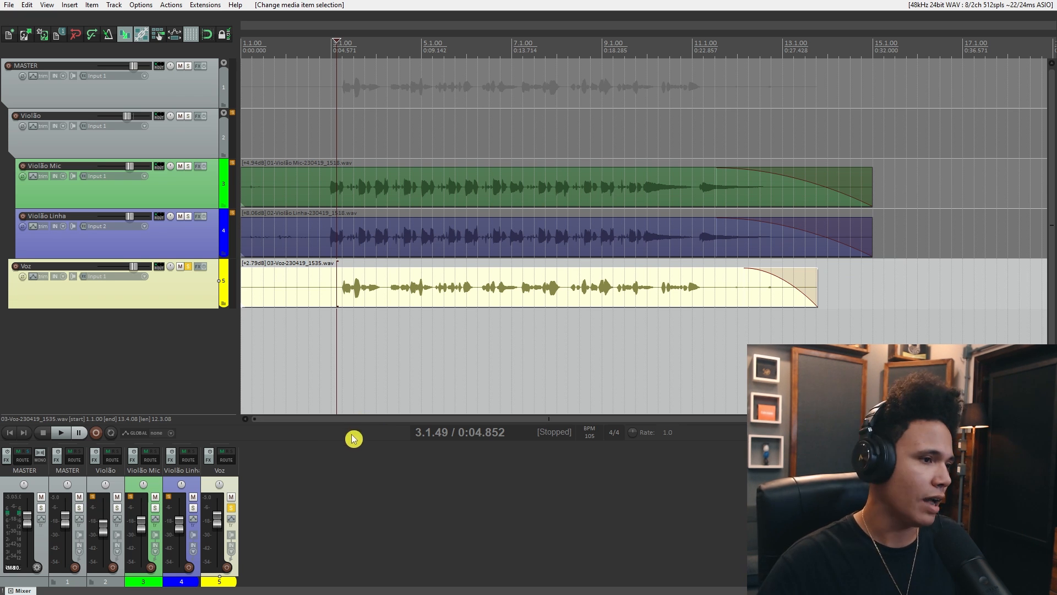
Add the VST3 TDR Nova equalizer to the Voz track and show it in a floating window with the FX chain closed
click(210, 460)
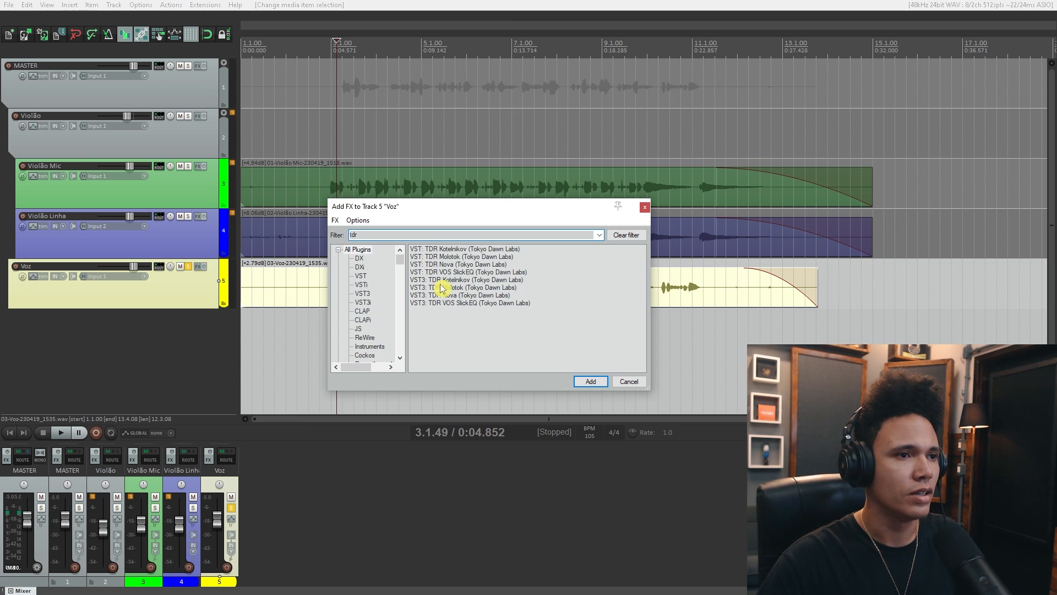
double_click(465, 295)
drag(568, 167, 337, 147)
double_click(168, 175)
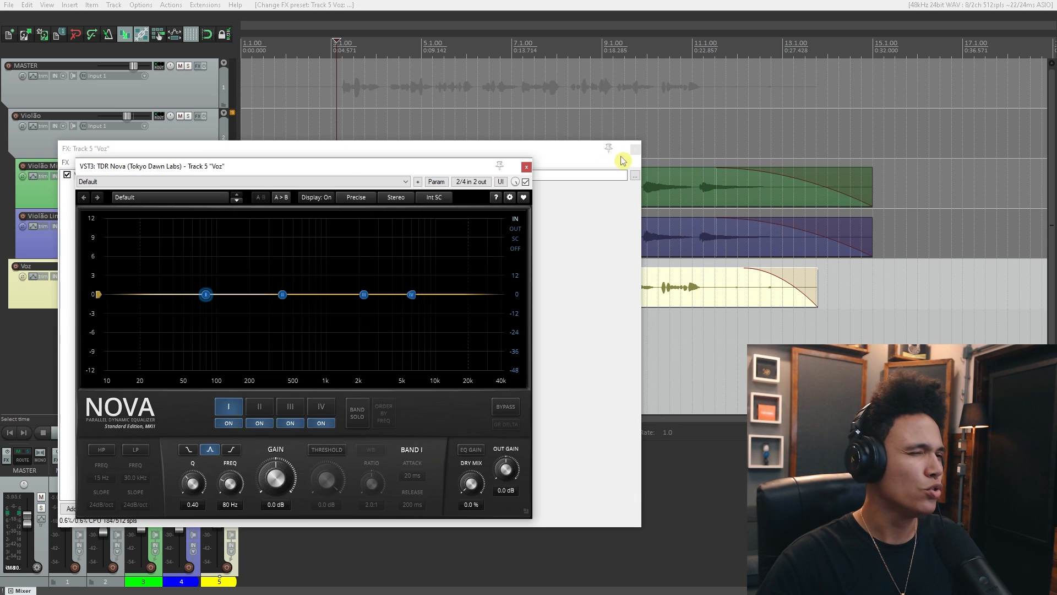
click(635, 149)
drag(358, 166, 548, 156)
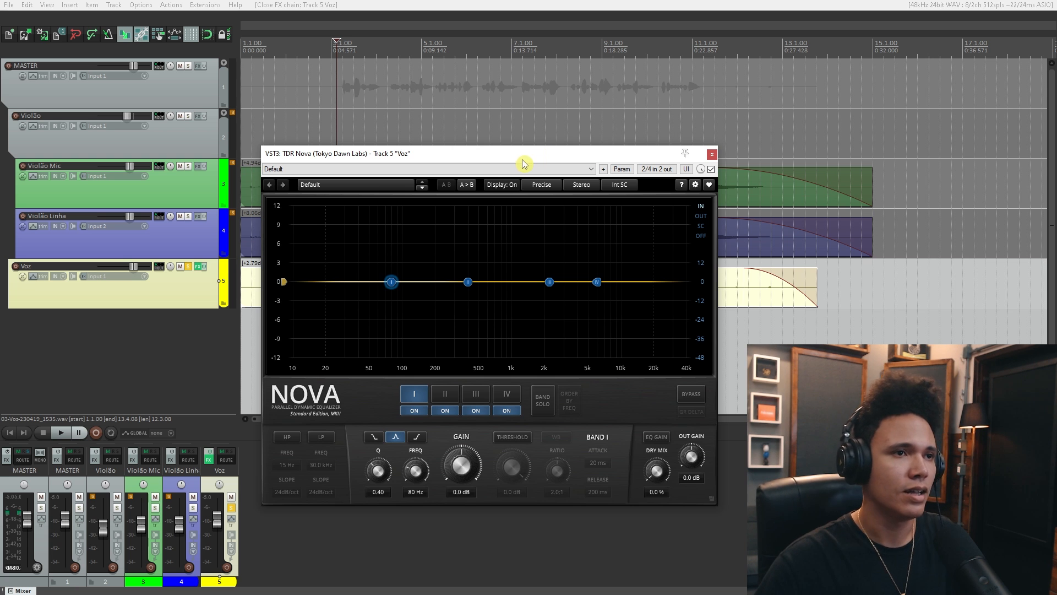
Play the soloed vocal and examine its frequency spectrum in TDR Nova, positioning the plugin window clear of the view
drag(518, 160, 549, 293)
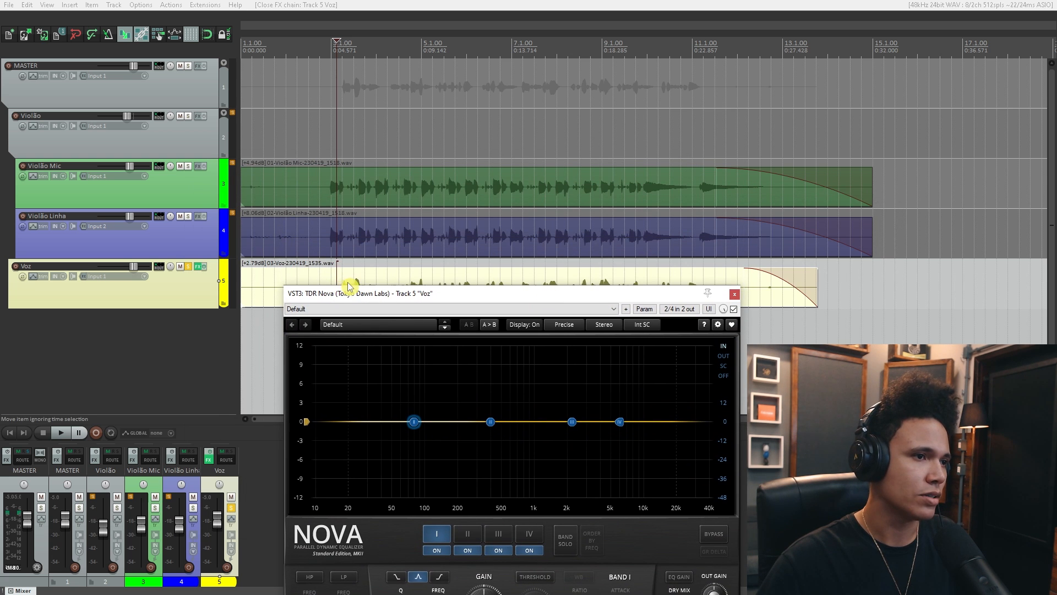
drag(380, 299, 403, 155)
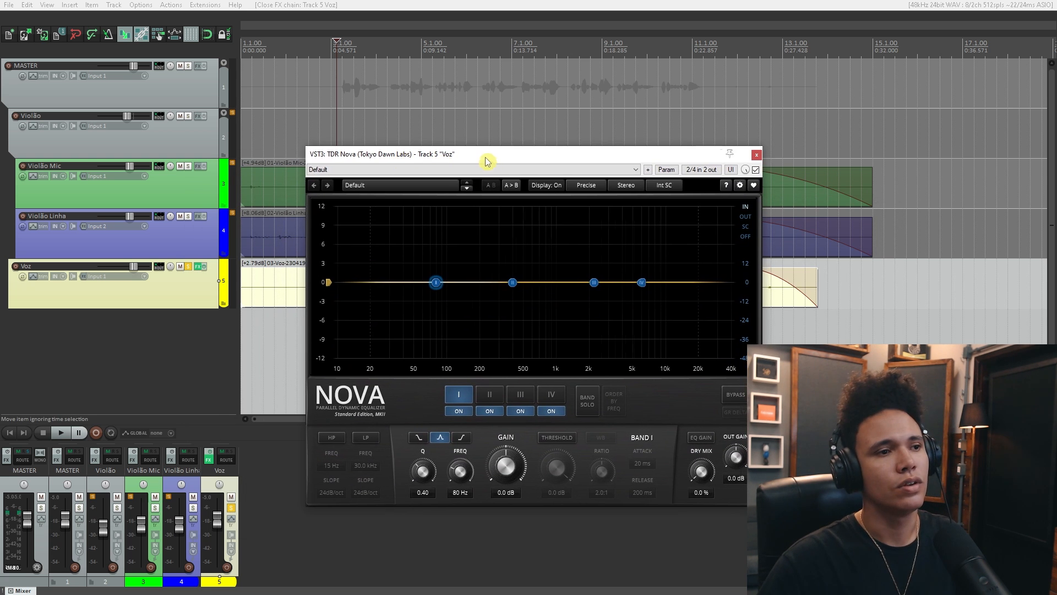
drag(486, 162, 477, 156)
key(space)
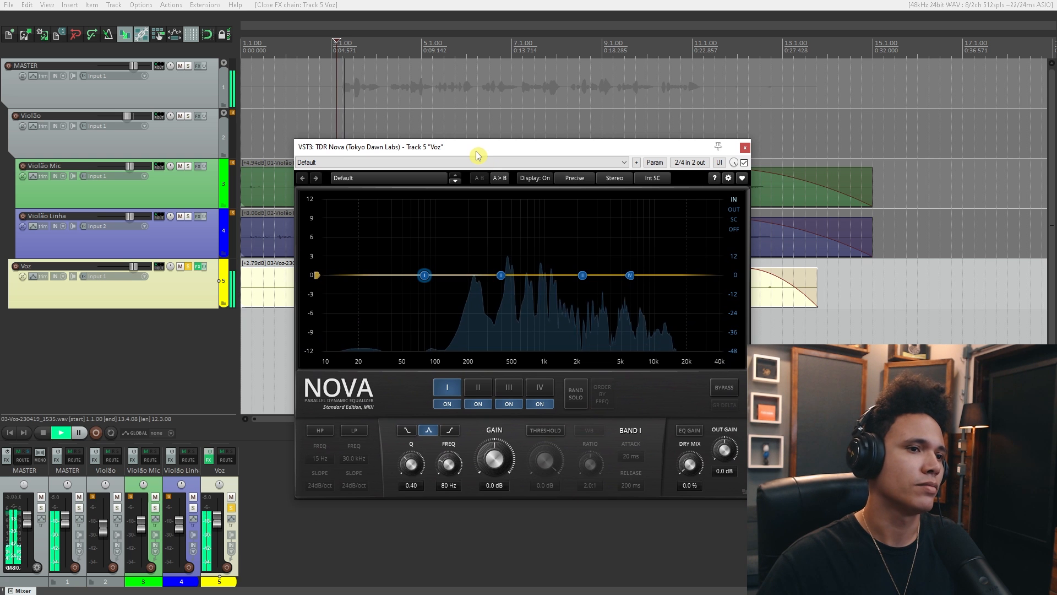
drag(582, 154, 519, 156)
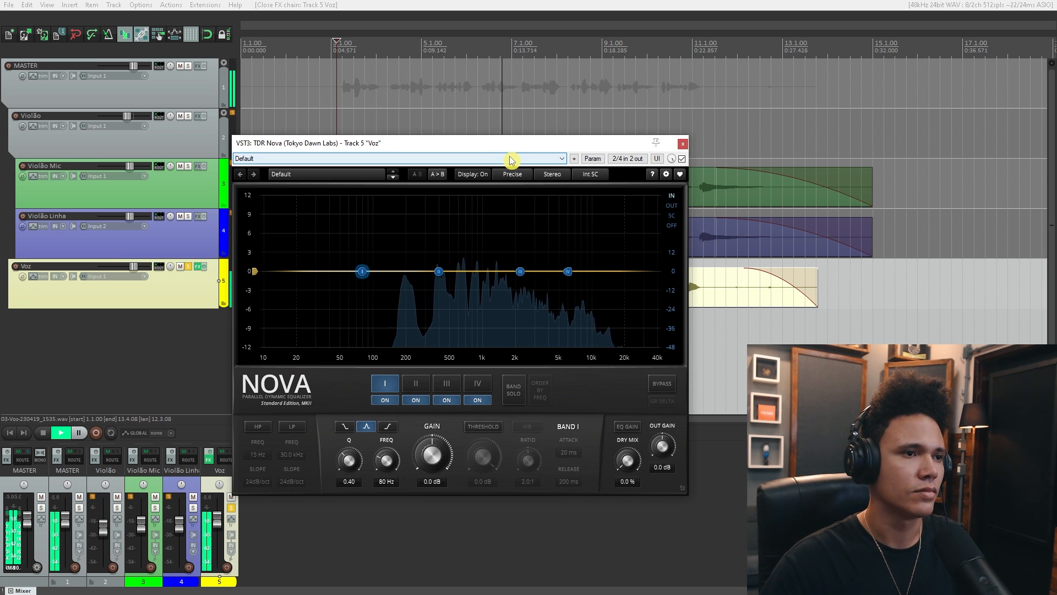
key(space)
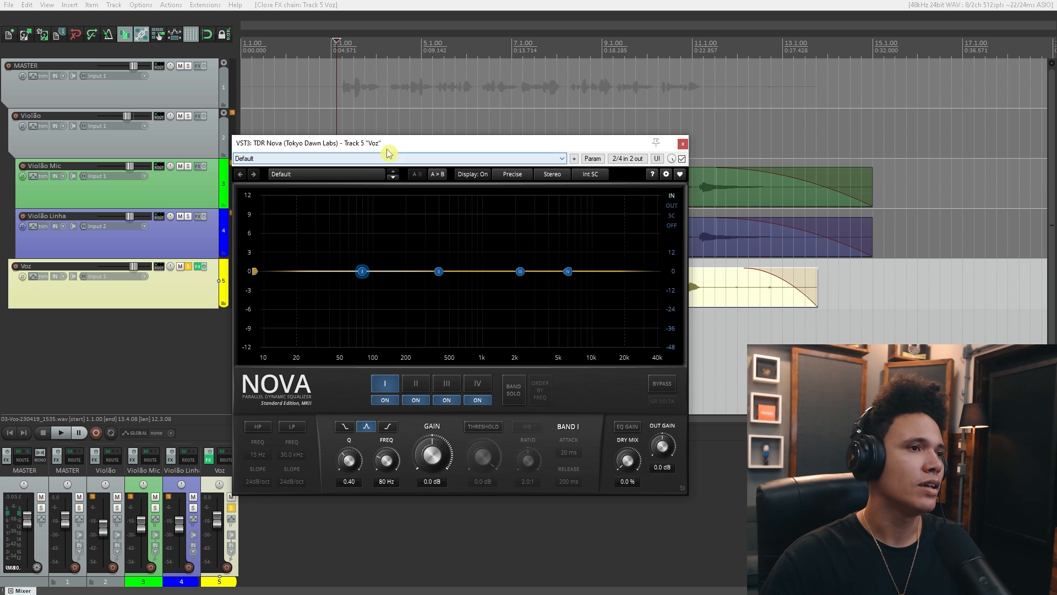
drag(387, 144, 390, 119)
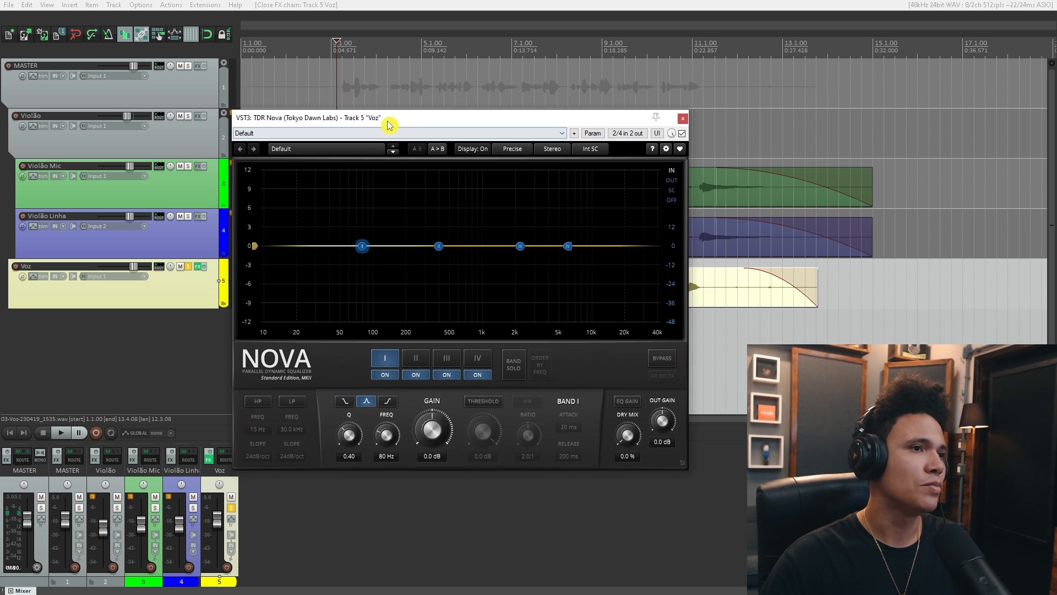
Enable TDR Nova's high-pass filter at 24 dB/oct and raise its frequency to about 38 Hz while auditioning the vocal
click(262, 403)
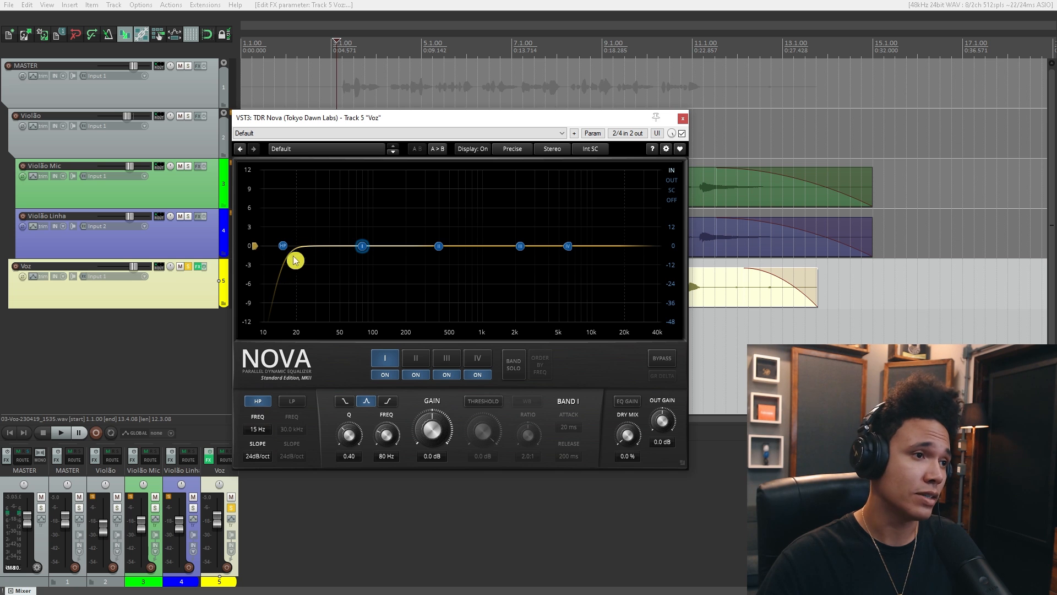
drag(283, 252, 332, 250)
key(space)
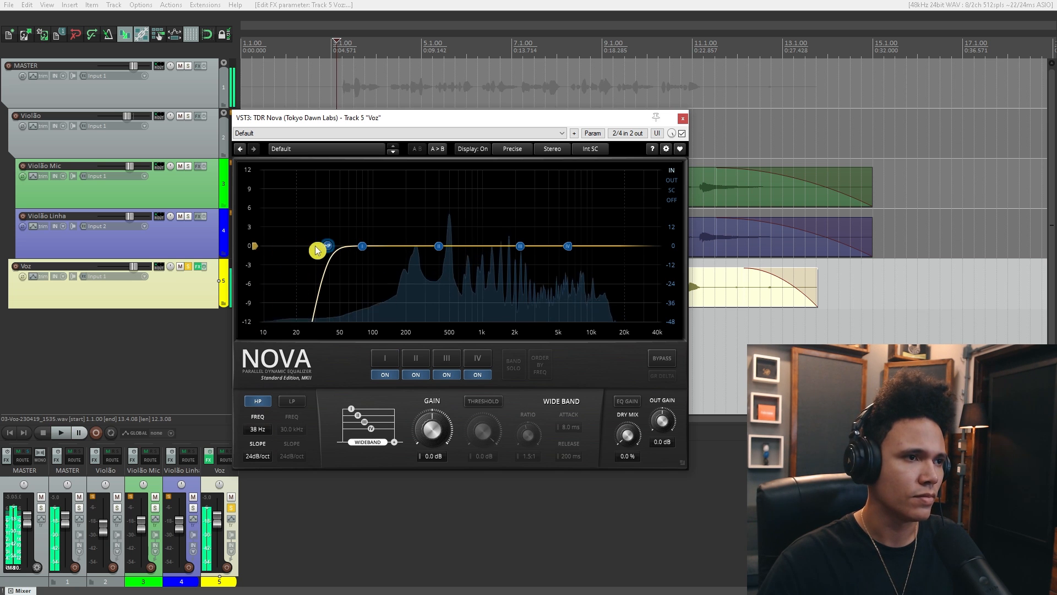
key(space)
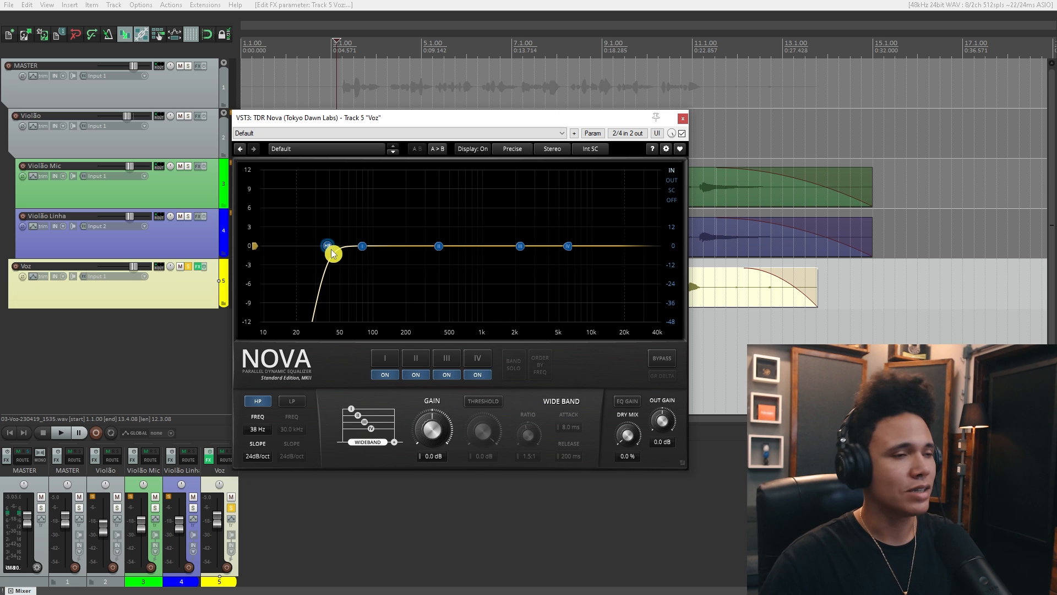
Raise the high-pass filter's frequency to about 101 Hz and audition the vocal with it
drag(332, 253, 365, 254)
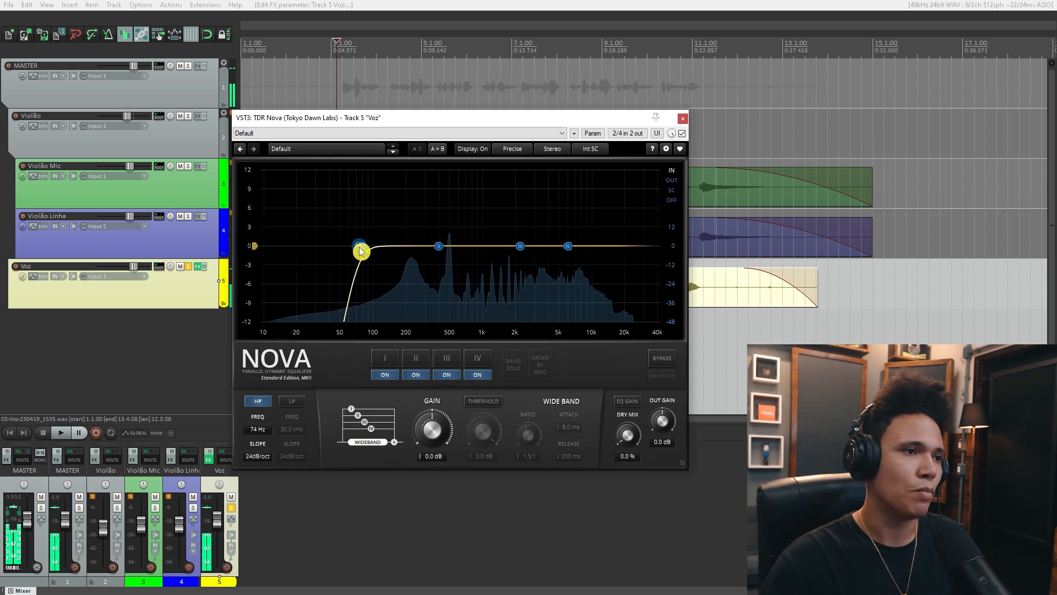
drag(430, 118, 431, 99)
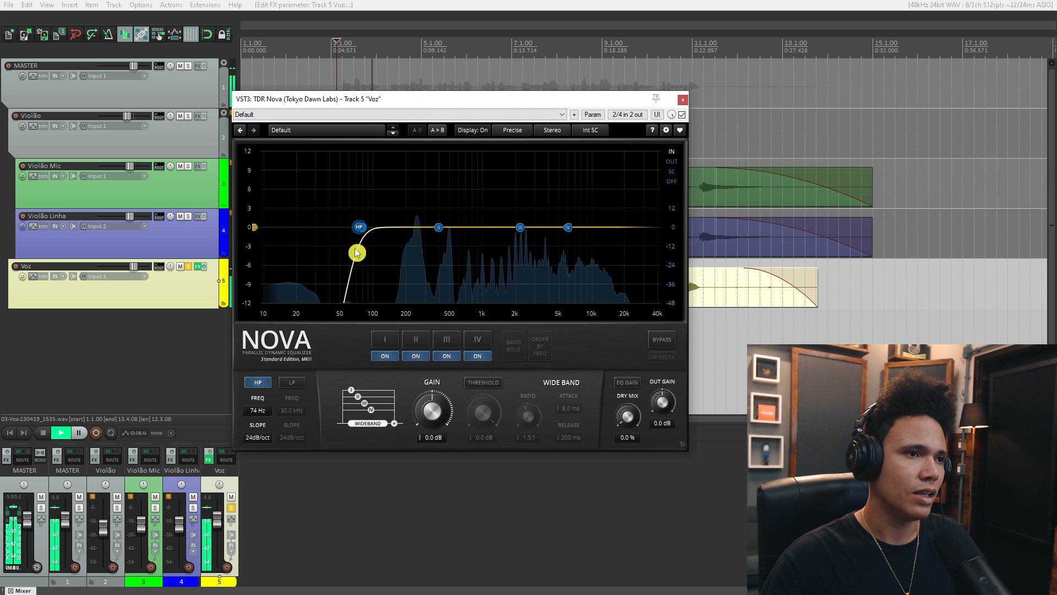
drag(359, 230, 384, 230)
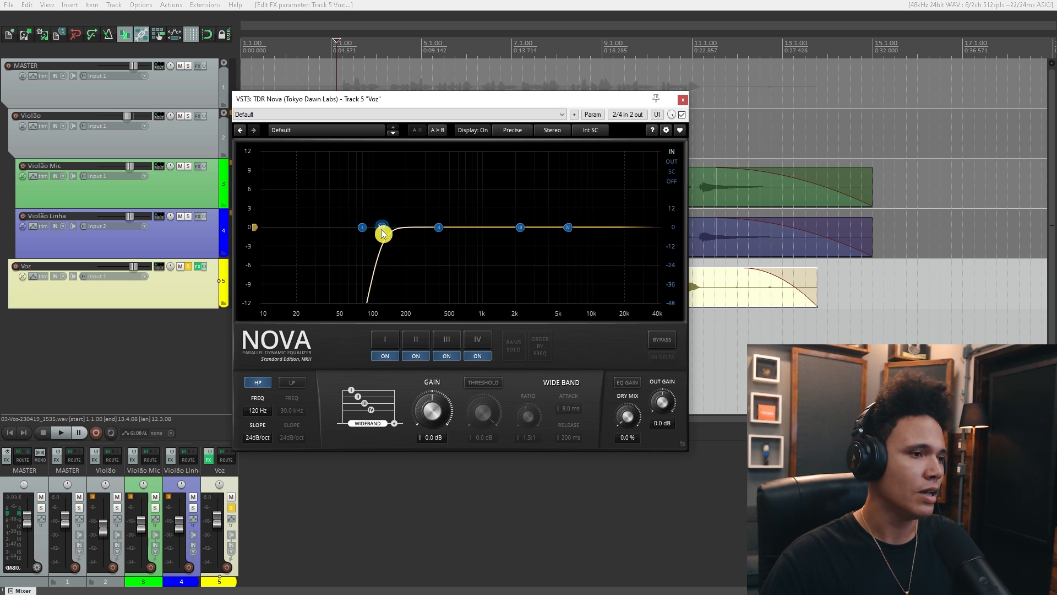
drag(387, 235, 379, 234)
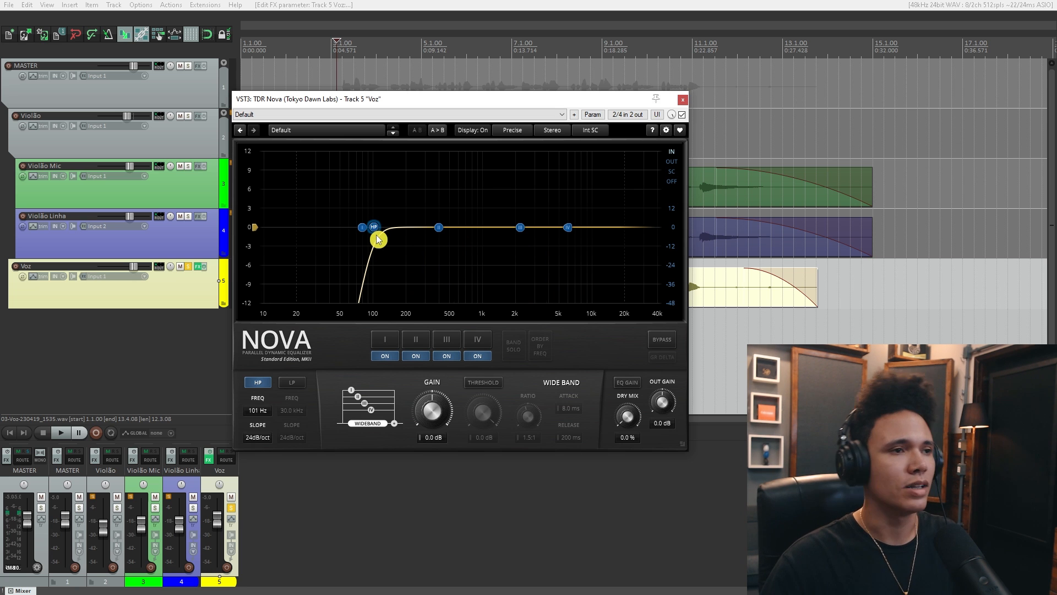
drag(413, 101, 388, 103)
key(space)
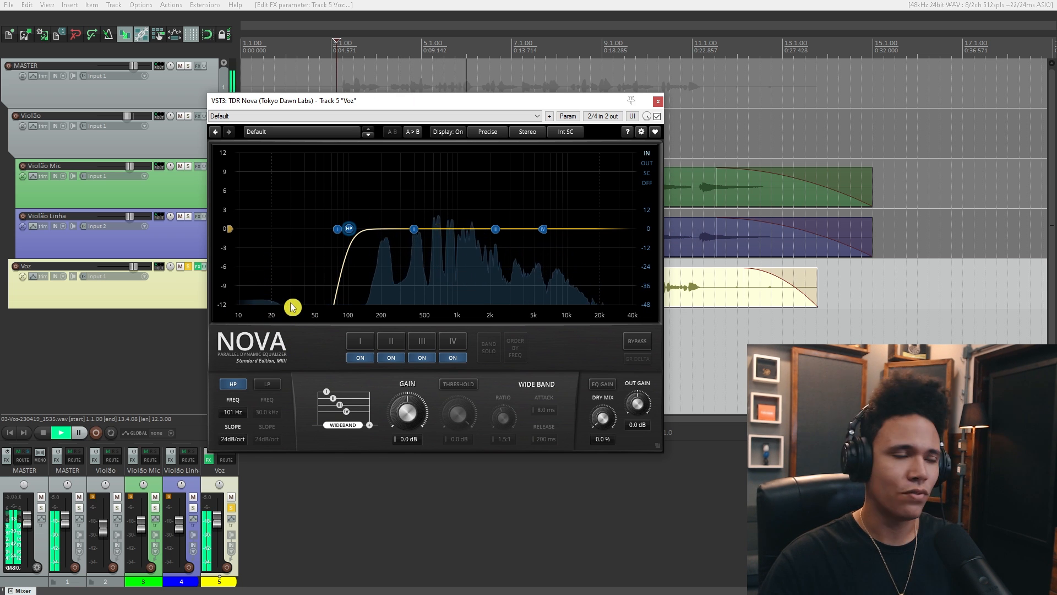
key(space)
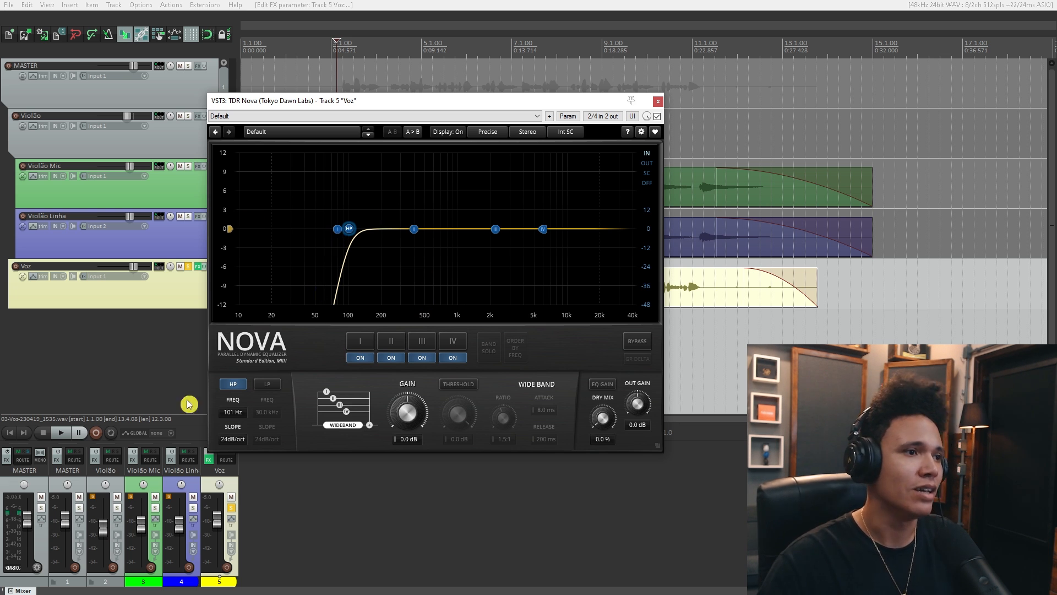
Fine-tune the high-pass filter to about 110 Hz while listening to the opening of the vocal
drag(408, 106, 417, 130)
key(space)
drag(368, 254, 379, 256)
key(space)
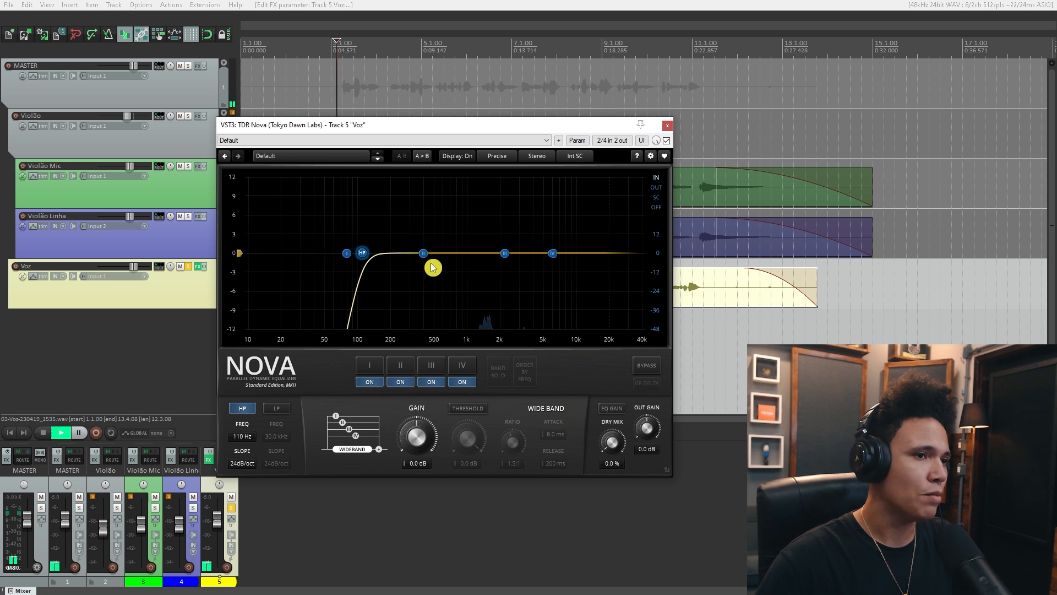
key(space)
key(space)
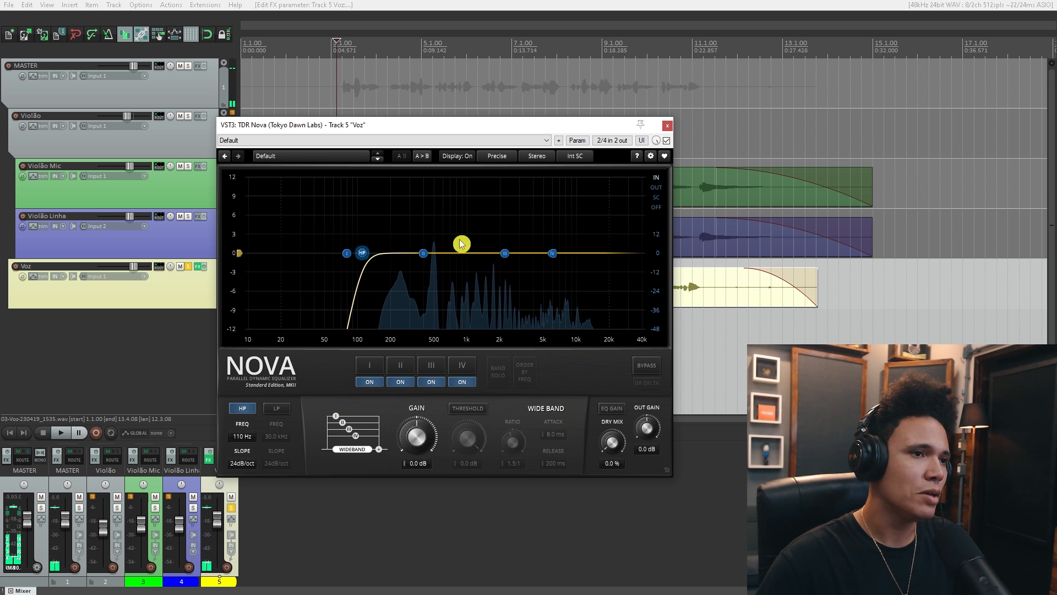
key(space)
Cut band II by about 2.5 dB at 475 Hz and audition the vocal
click(424, 254)
drag(424, 253, 434, 275)
key(space)
key(space)
key(space)
scroll(435, 273, up, 2)
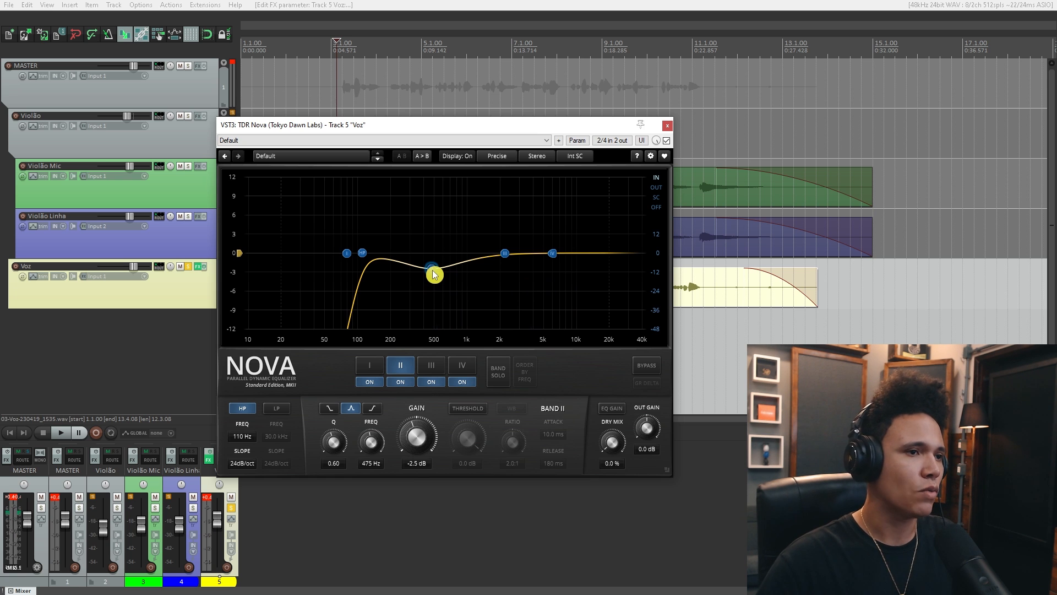
scroll(435, 275, up, 8)
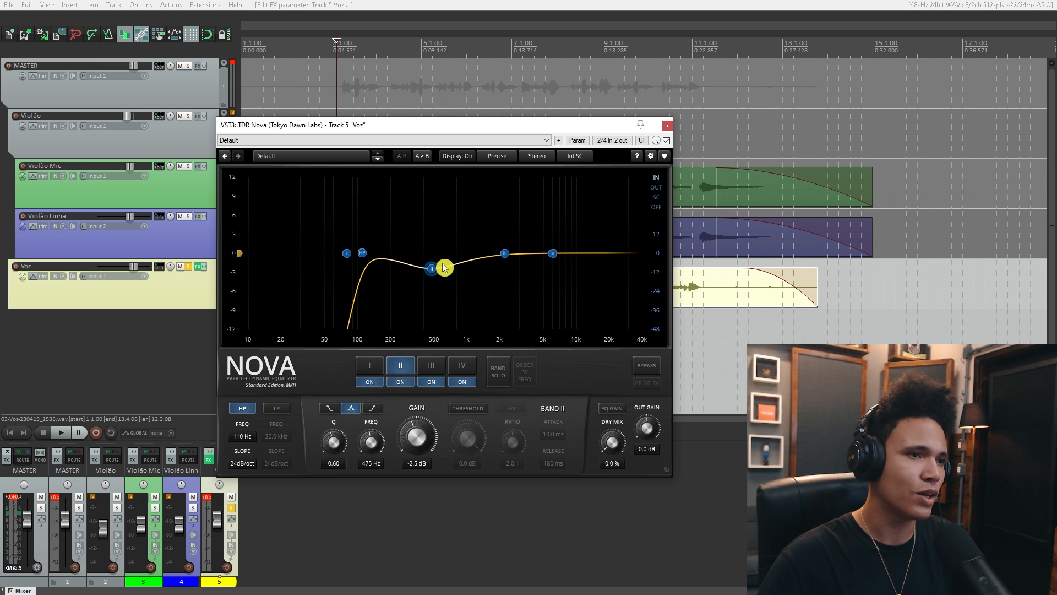
key(space)
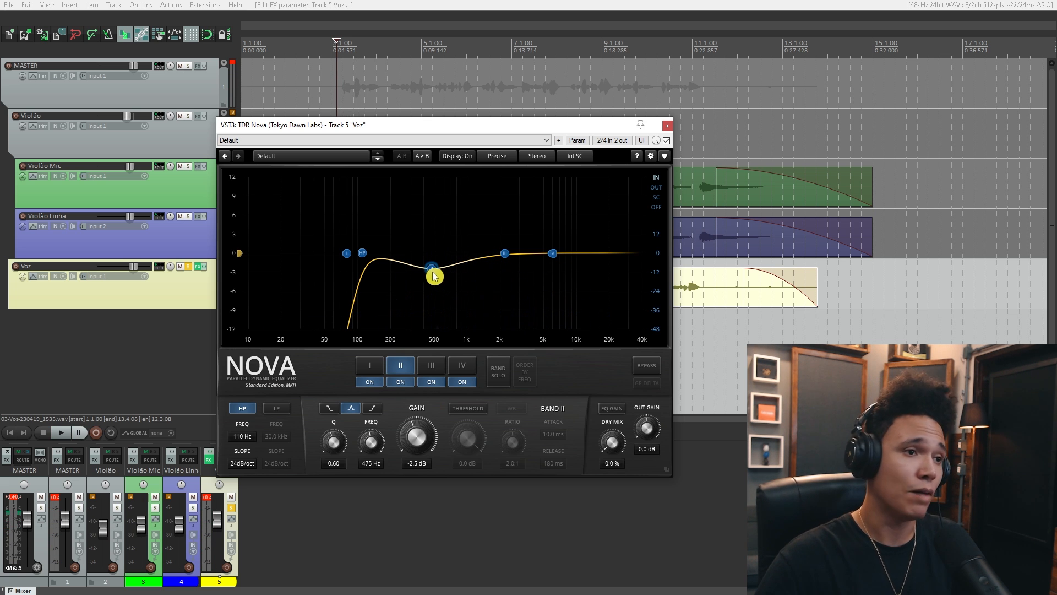
Narrow band II to a Q of 1.30 and move it to about 480 Hz with a gain of -3.2 dB
scroll(432, 275, up, 8)
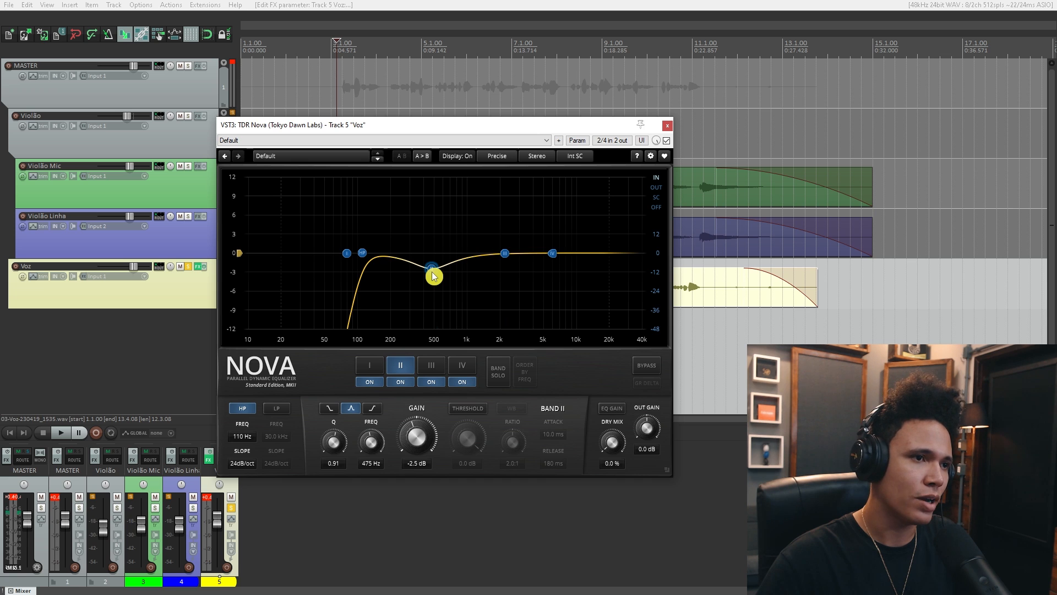
key(space)
mouse_move(433, 275)
mouse_down()
mouse_move(433, 262)
mouse_move(433, 281)
mouse_up()
key(space)
scroll(434, 281, up, 10)
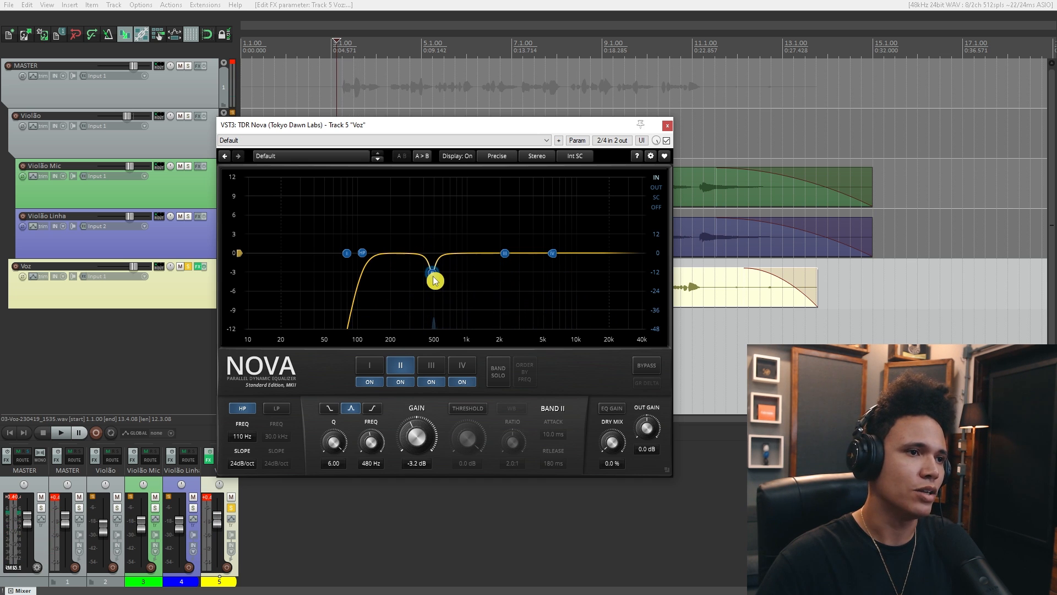
scroll(433, 281, down, 7)
scroll(434, 281, down, 1)
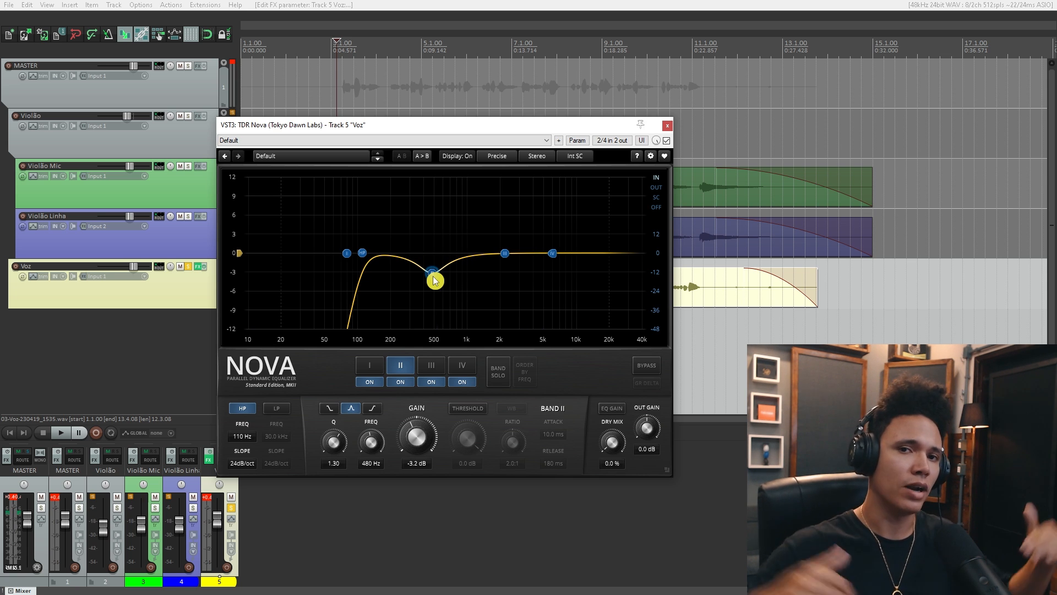
Refine band II to a Q of 1.50 at 491 Hz while auditioning, and lower its gain to about -7.6 dB
drag(435, 281, 436, 279)
key(space)
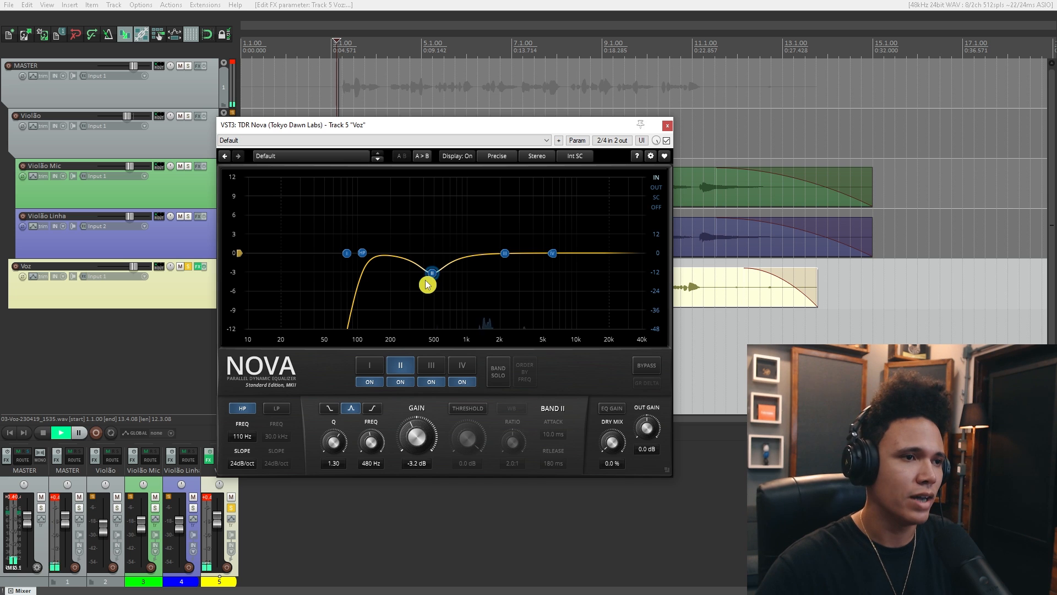
scroll(435, 280, up, 1)
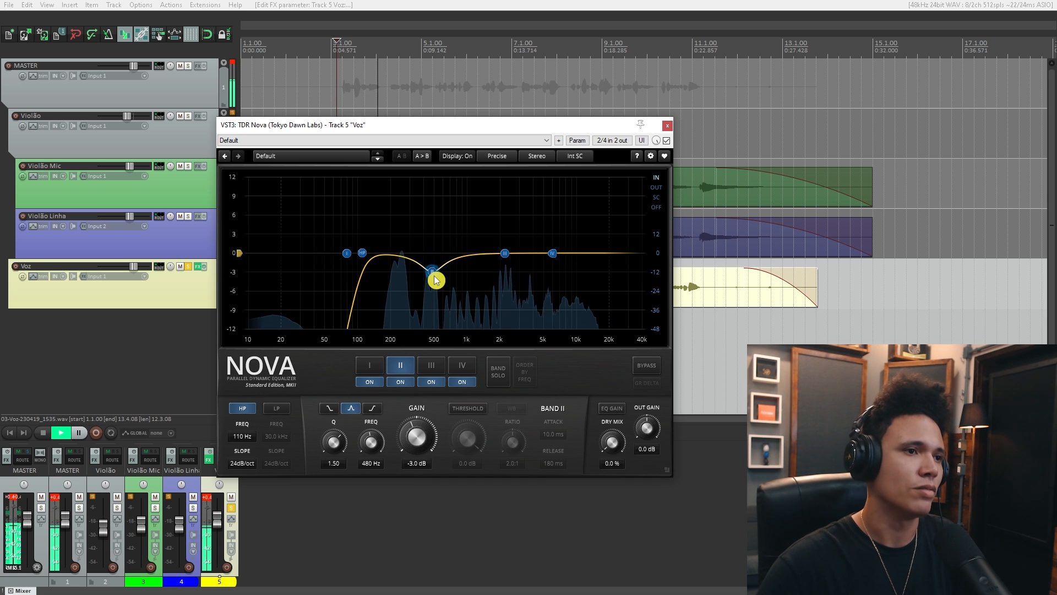
drag(434, 276, 435, 278)
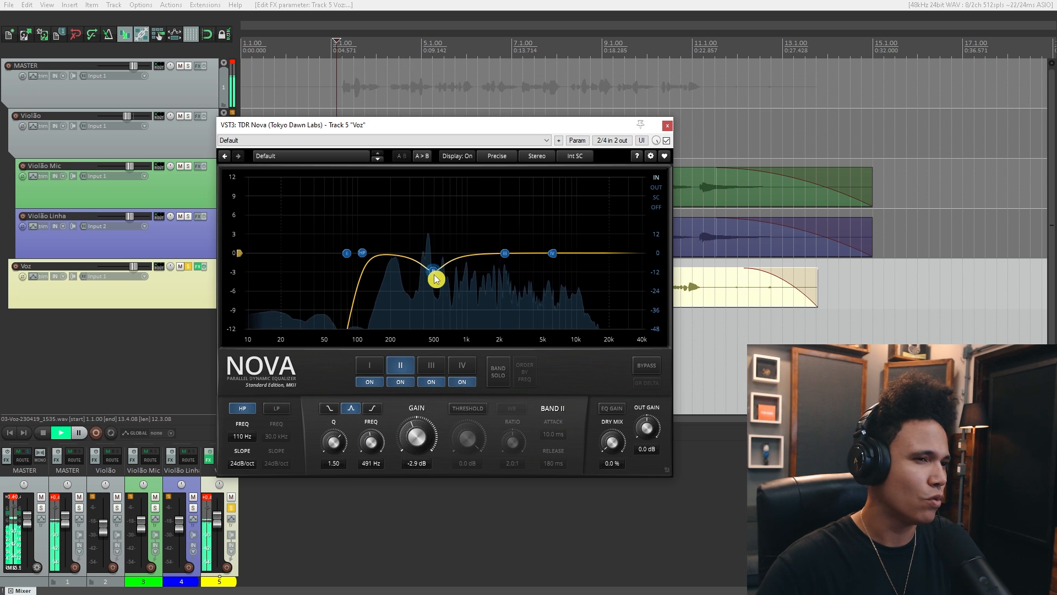
key(space)
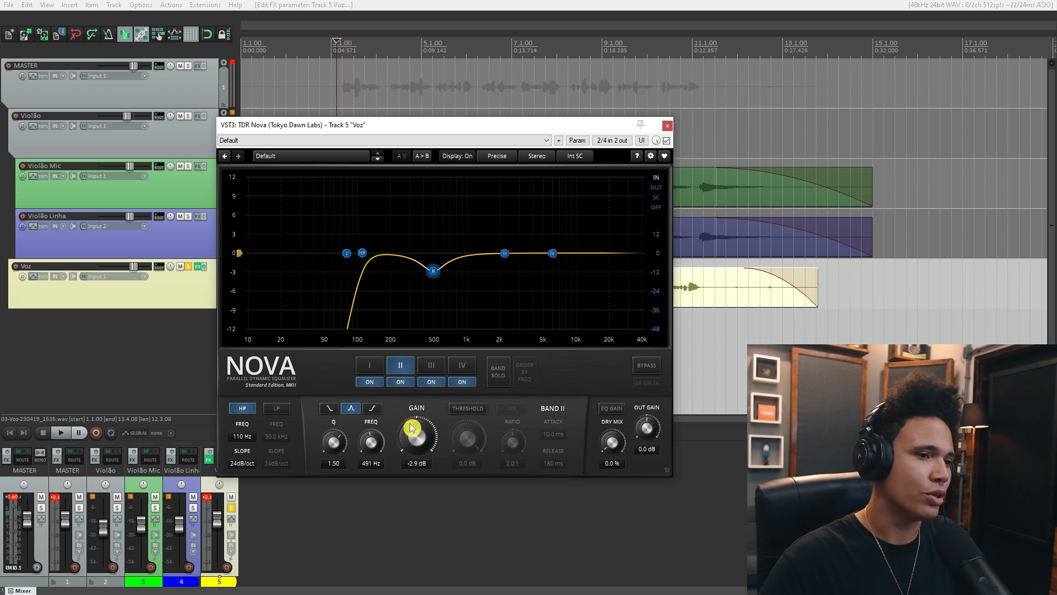
drag(417, 427, 417, 450)
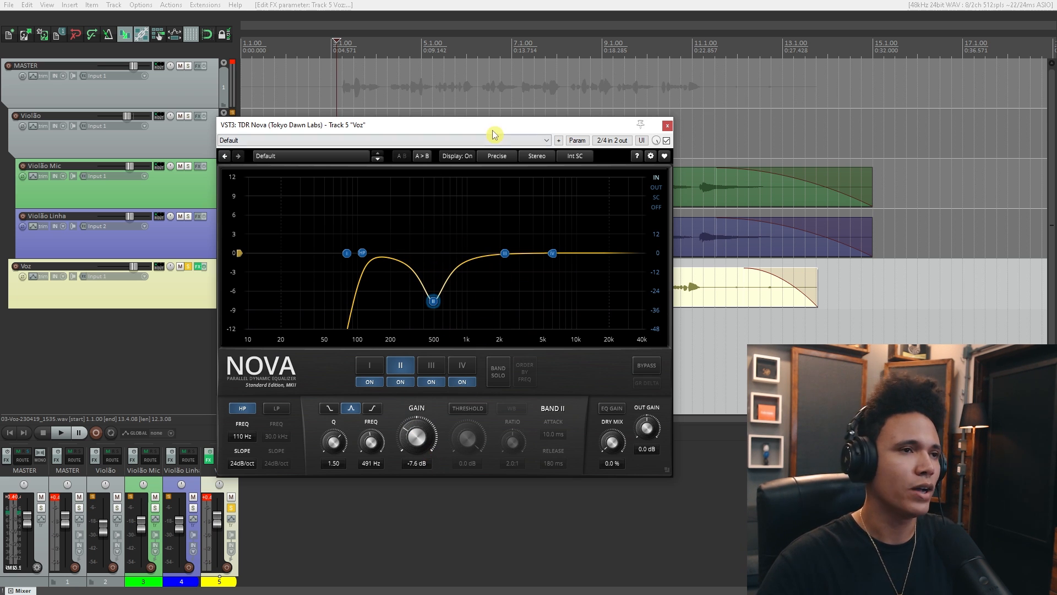
Audition the opening of the vocal with the deep band II cut applied
drag(493, 131, 451, 129)
key(space)
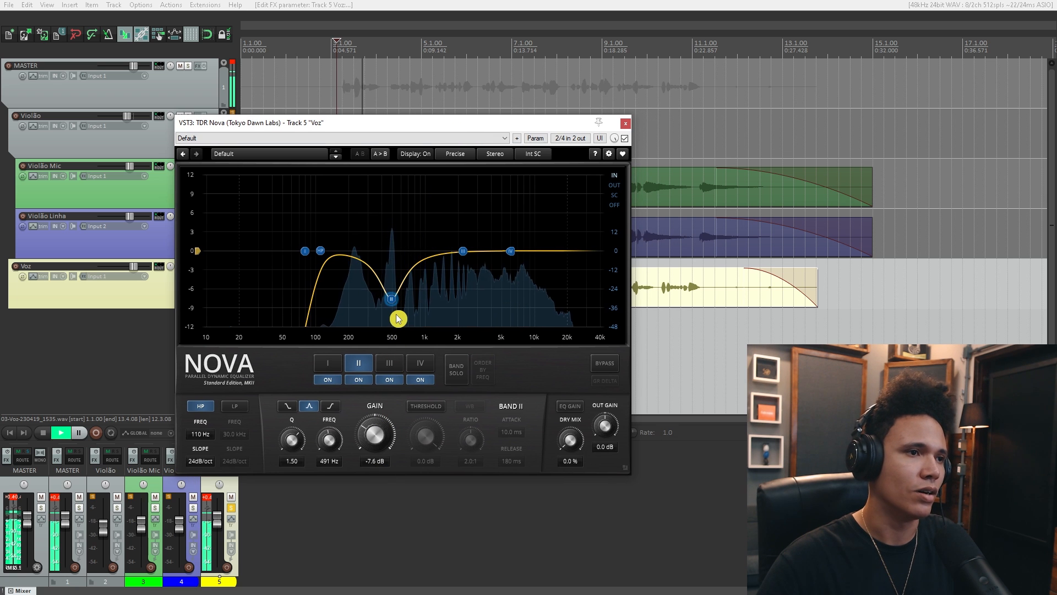
key(space)
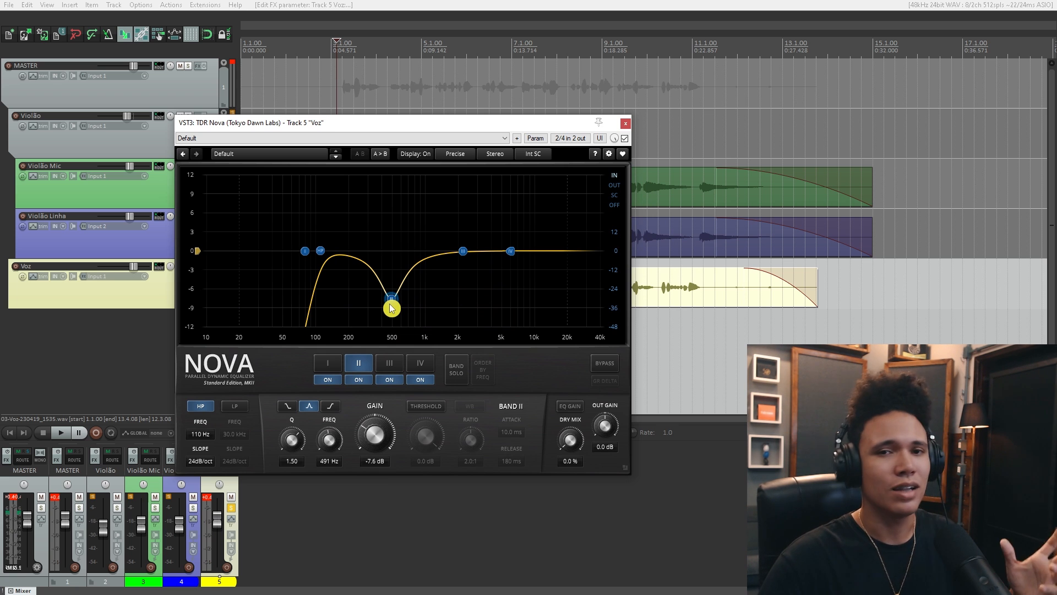
Soften band II to about -3.1 dB at 475 Hz with a Q of 1.13 while auditioning the vocal
key(space)
drag(389, 303, 390, 274)
key(space)
scroll(390, 274, down, 3)
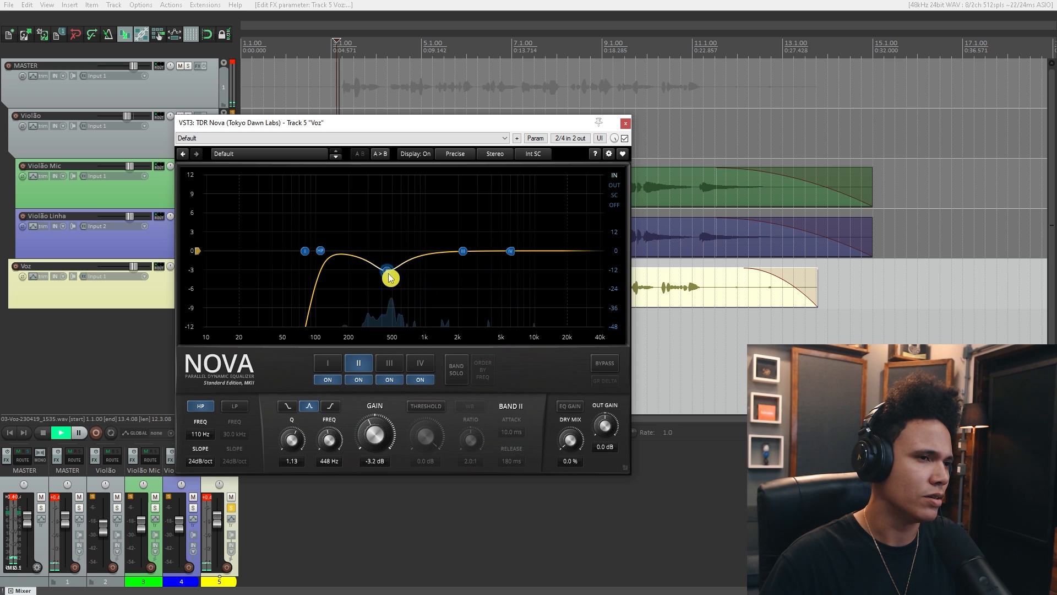
key(space)
drag(390, 274, 393, 278)
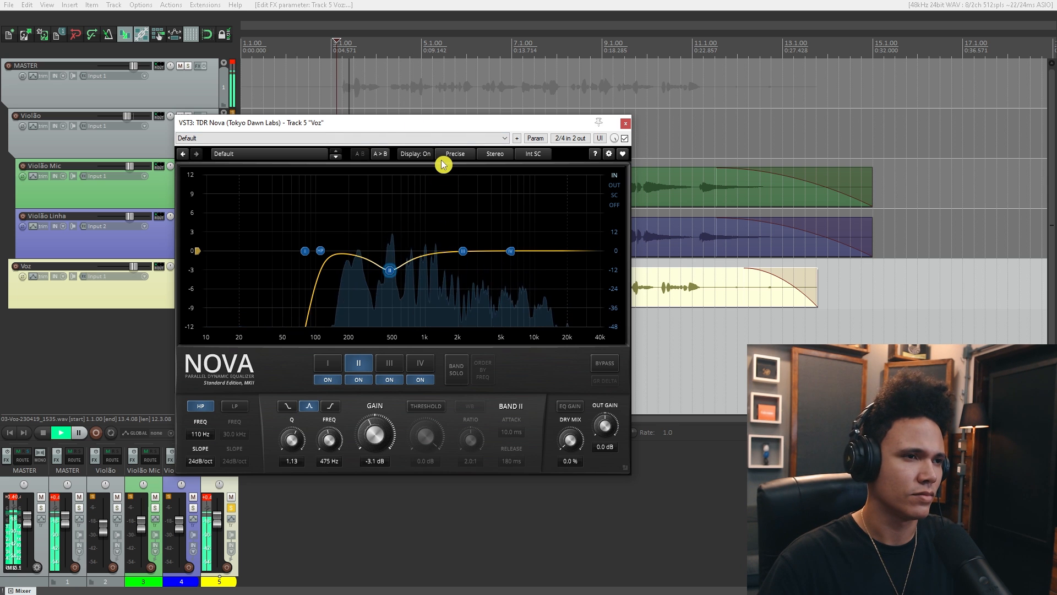
key(space)
drag(447, 129, 477, 129)
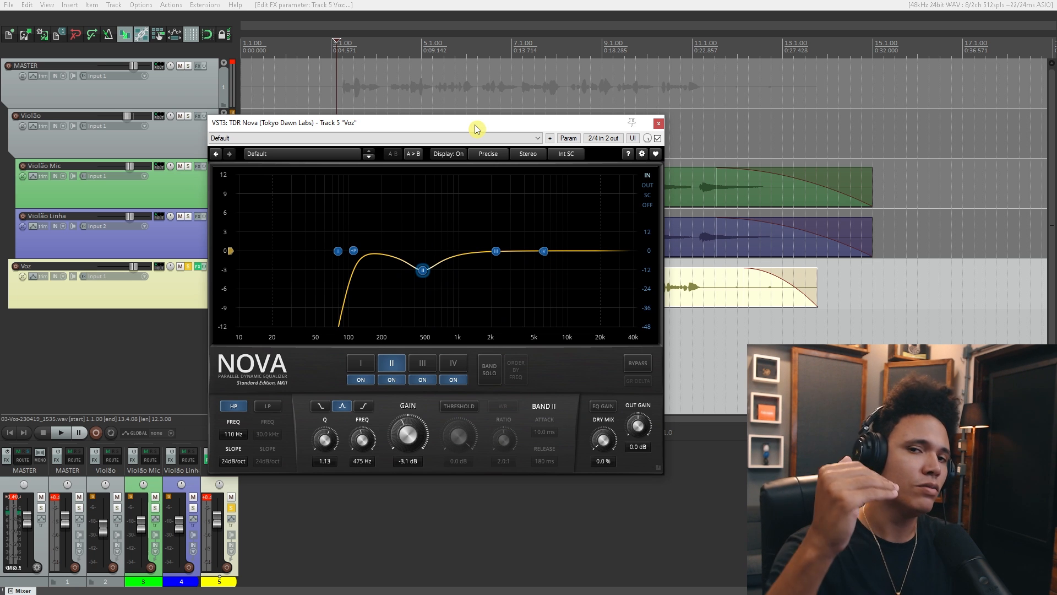
Boost the band IV high shelf by about 3.1 dB at 6.0 kHz and audition the vocal
click(546, 252)
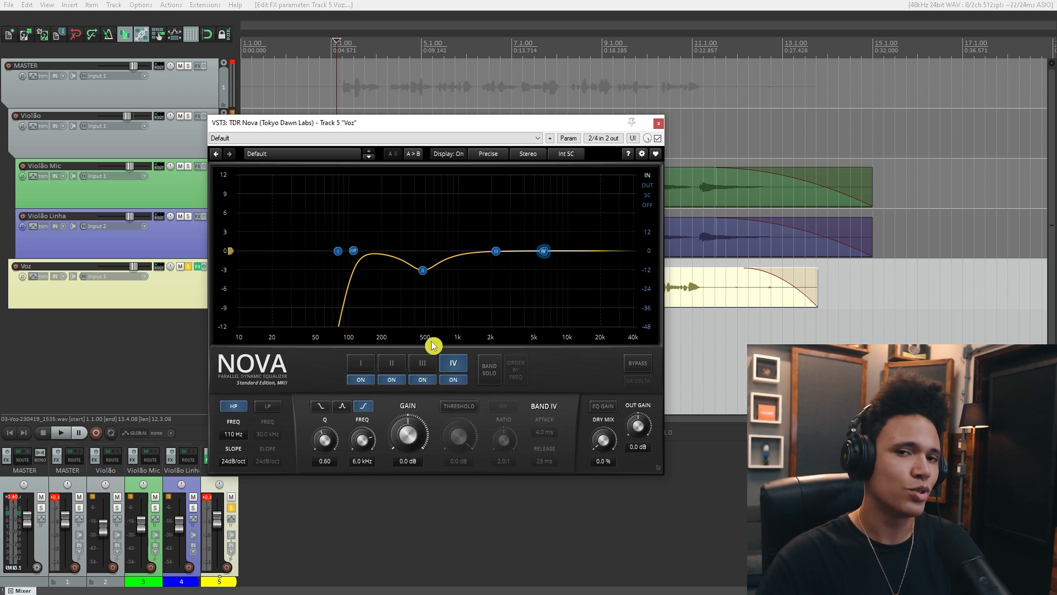
drag(415, 431, 415, 423)
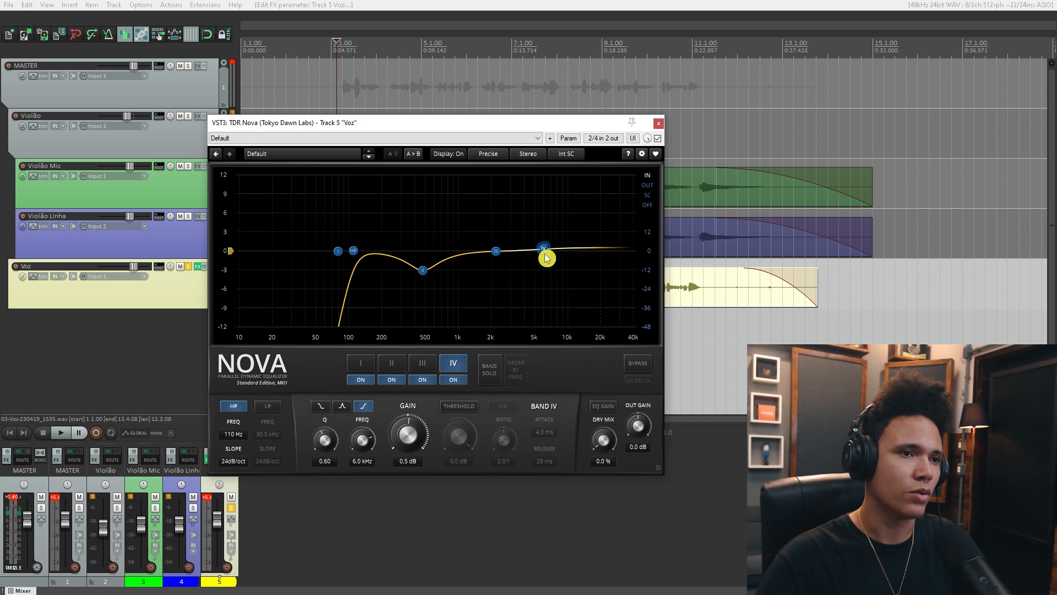
drag(546, 253, 546, 239)
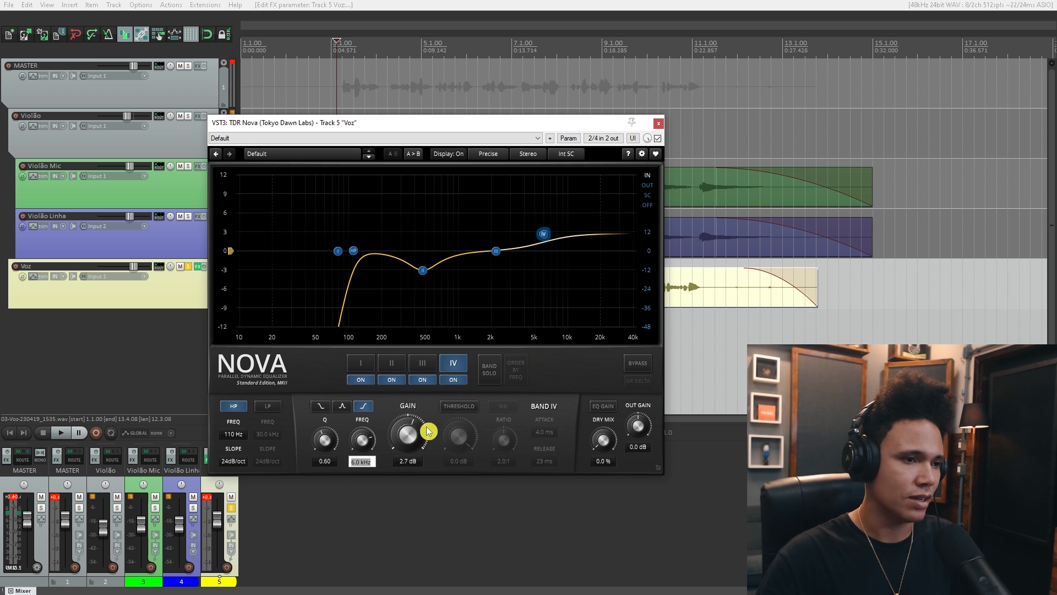
click(383, 412)
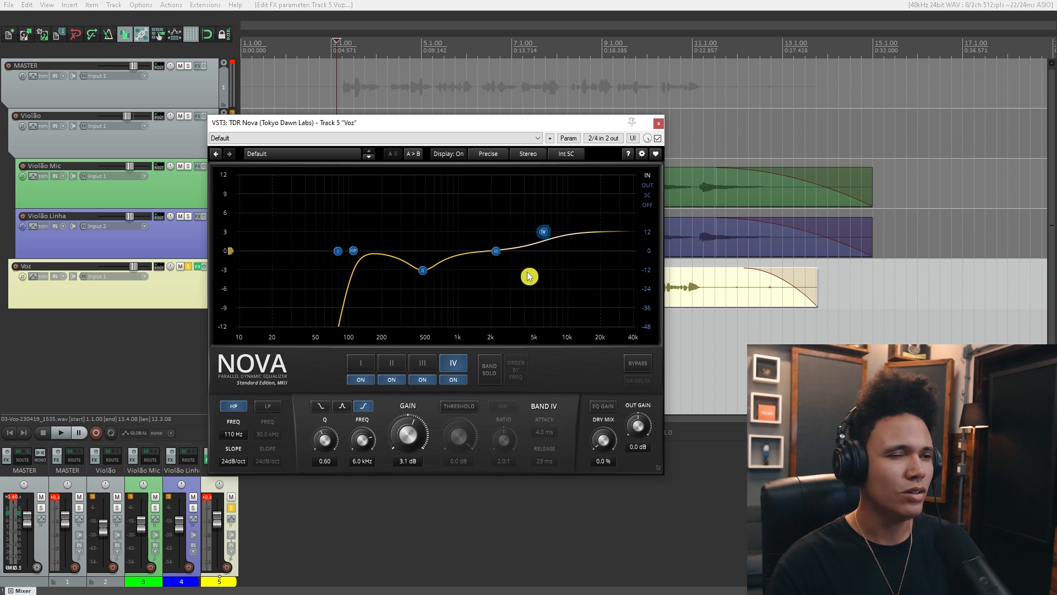
key(space)
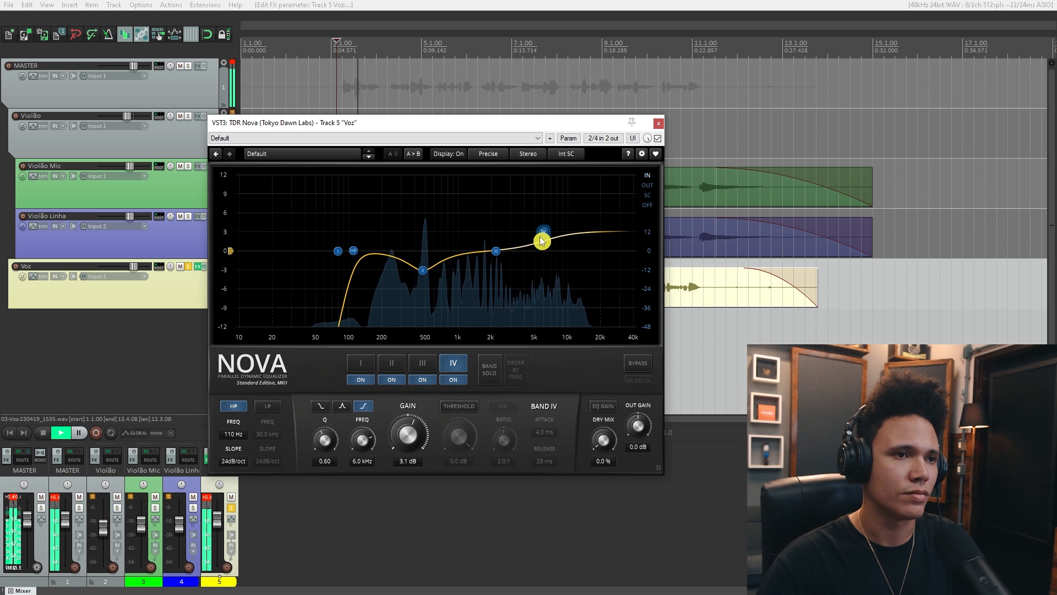
key(space)
Raise the band IV shelf gain to about 6.2 dB and audition the brighter vocal
drag(413, 432, 413, 414)
key(space)
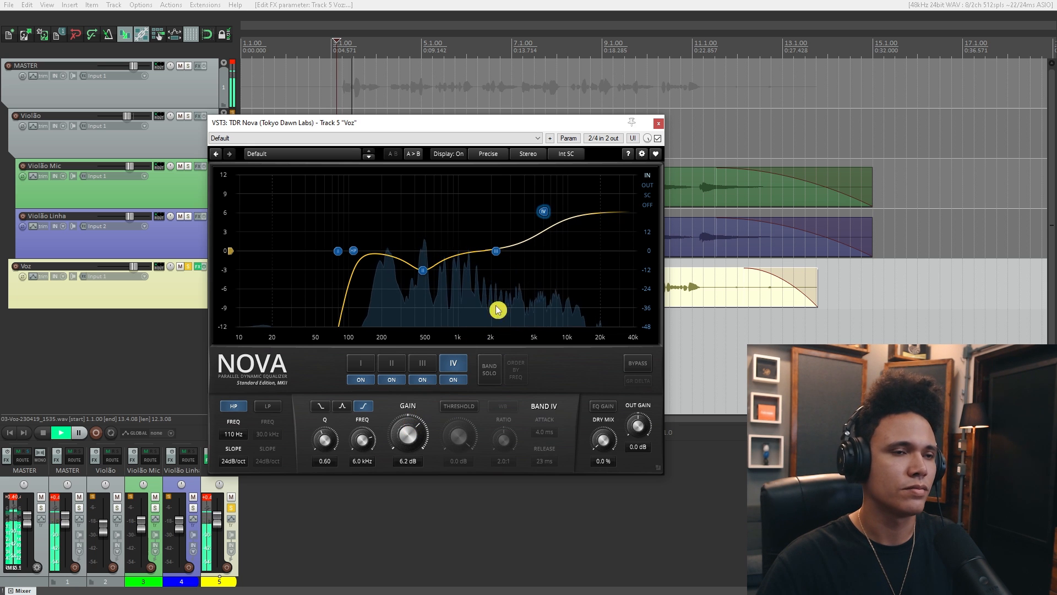
key(space)
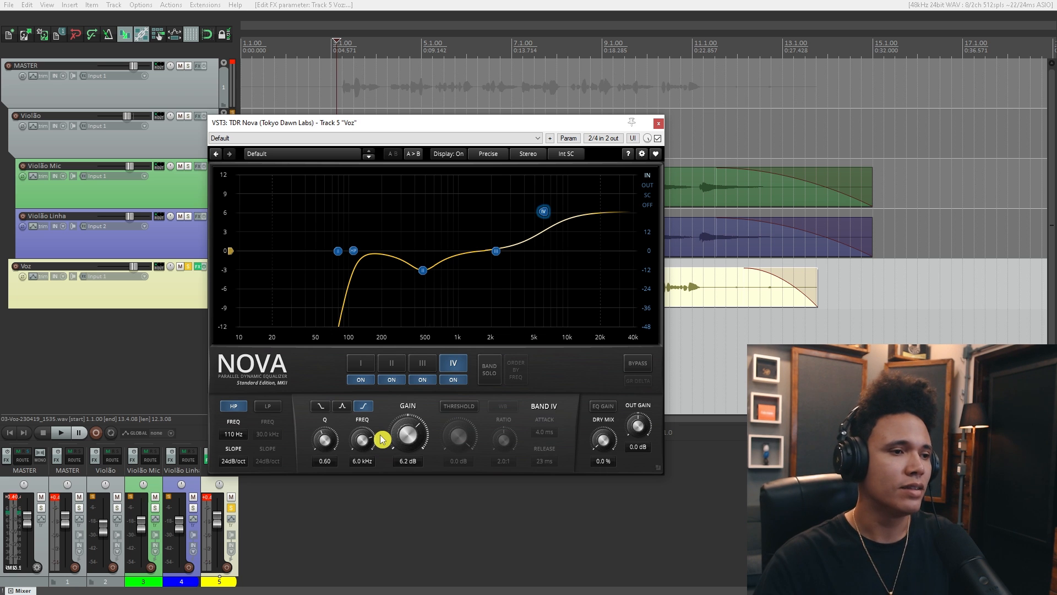
Bring band IV's gain down to 3.0 dB, shift its frequency up to about 11.8 kHz, and audition the vocal
drag(415, 430, 415, 445)
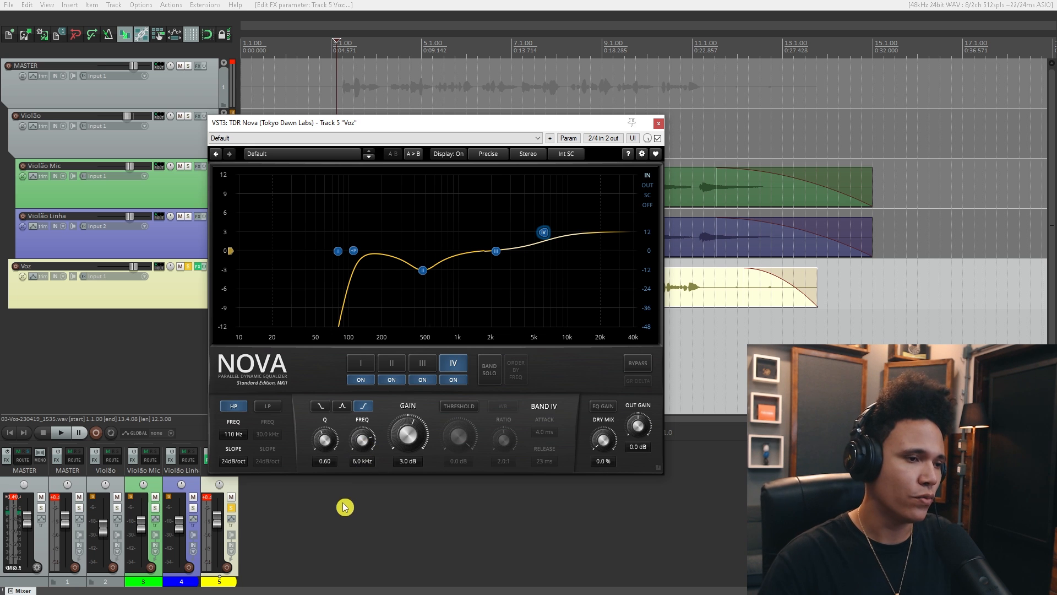
drag(365, 445, 365, 441)
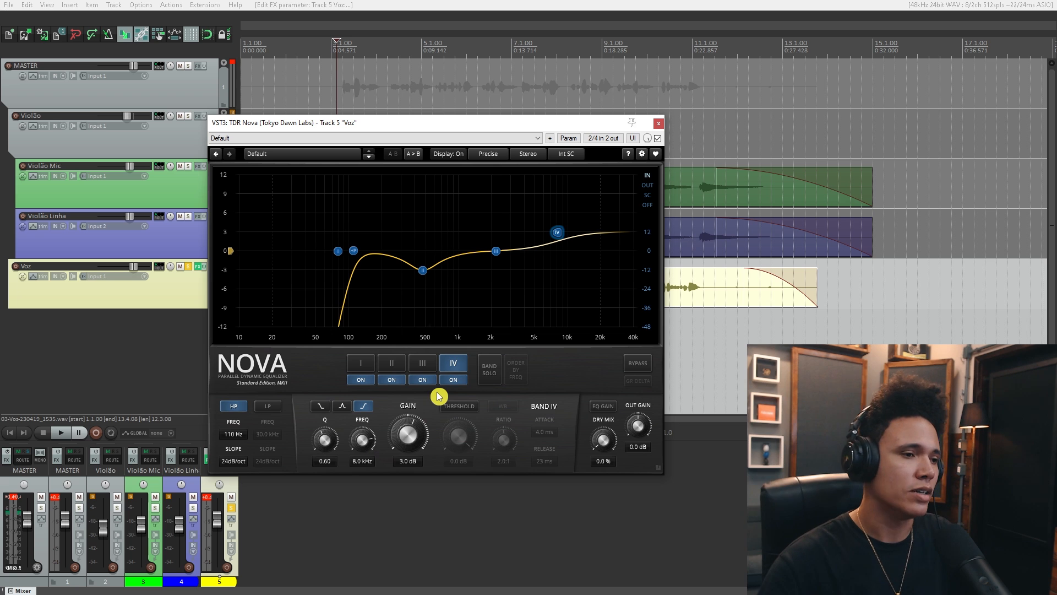
drag(358, 444, 358, 434)
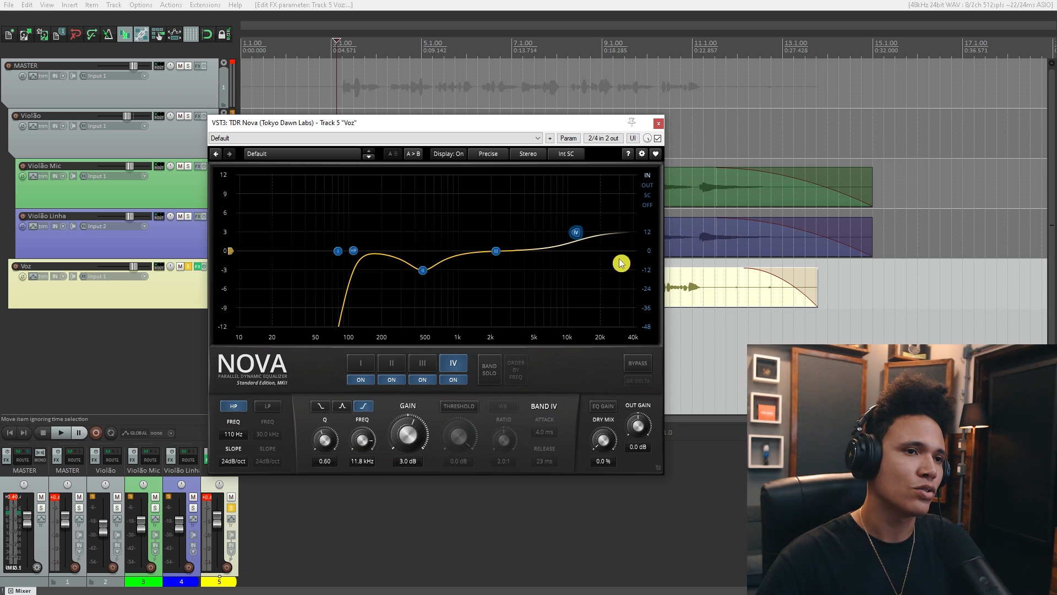
drag(583, 125, 556, 123)
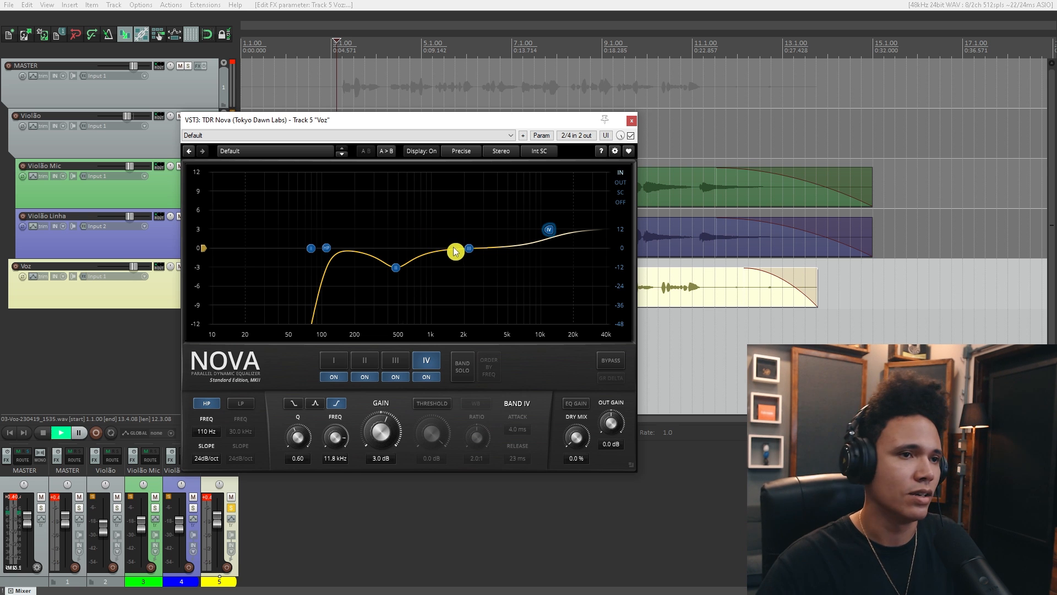
key(space)
drag(474, 118, 514, 119)
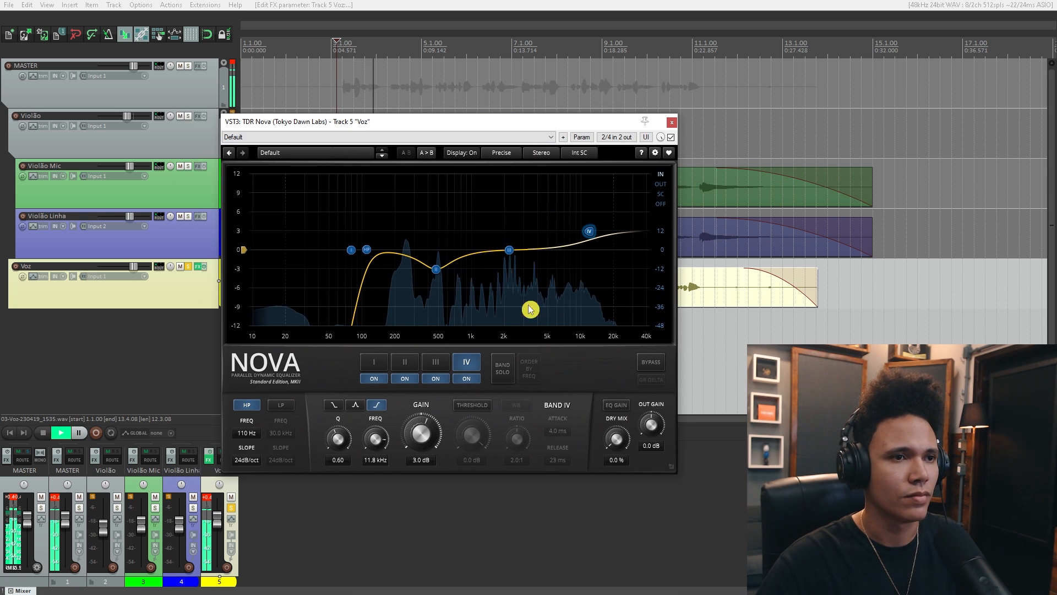
key(space)
Lower the band IV shelf frequency to 8.0 kHz and audition the vocal
drag(588, 230, 577, 231)
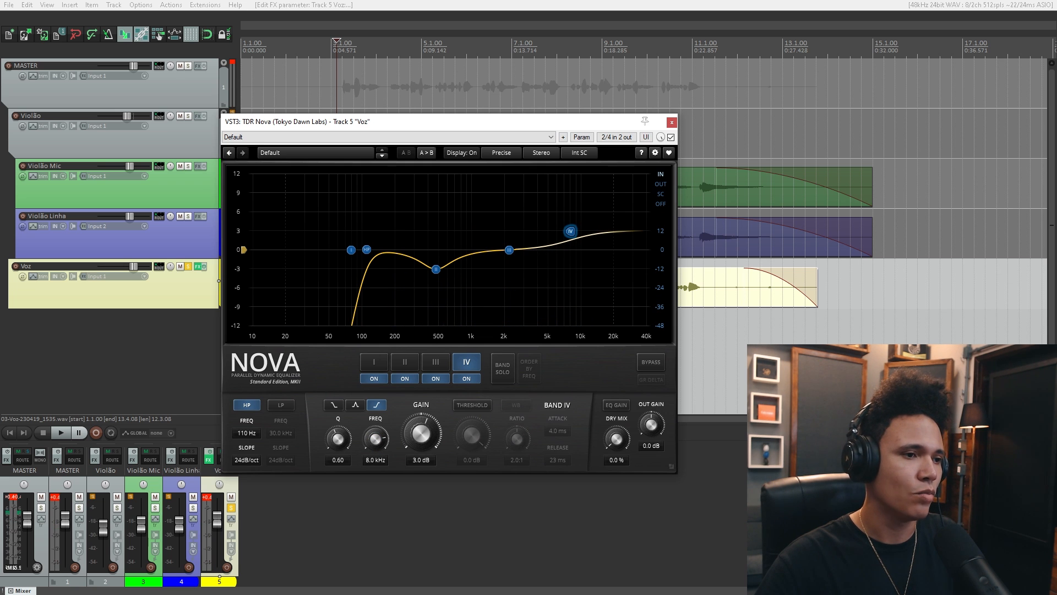
key(space)
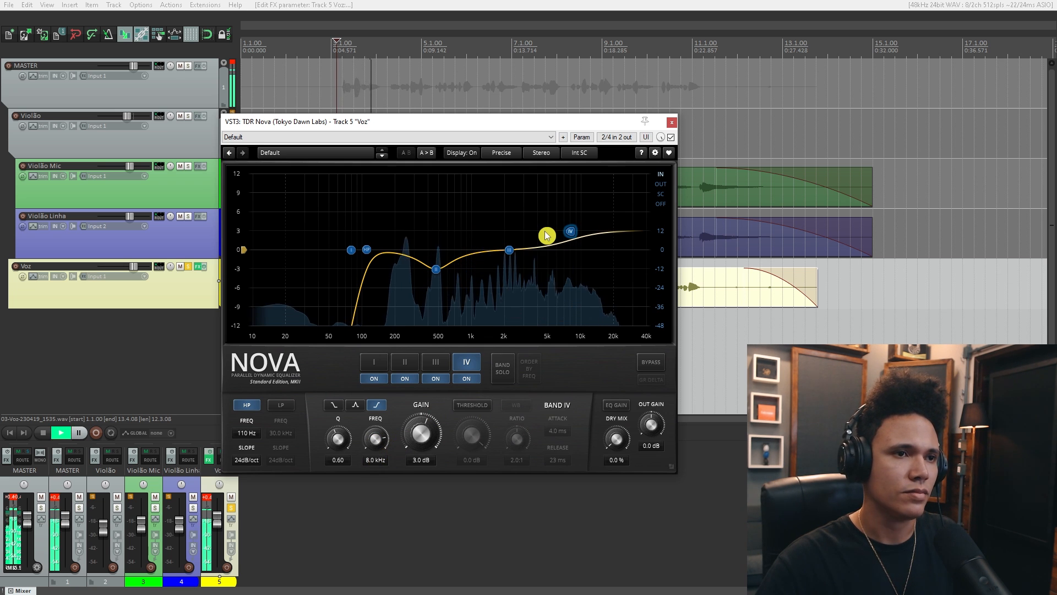
key(space)
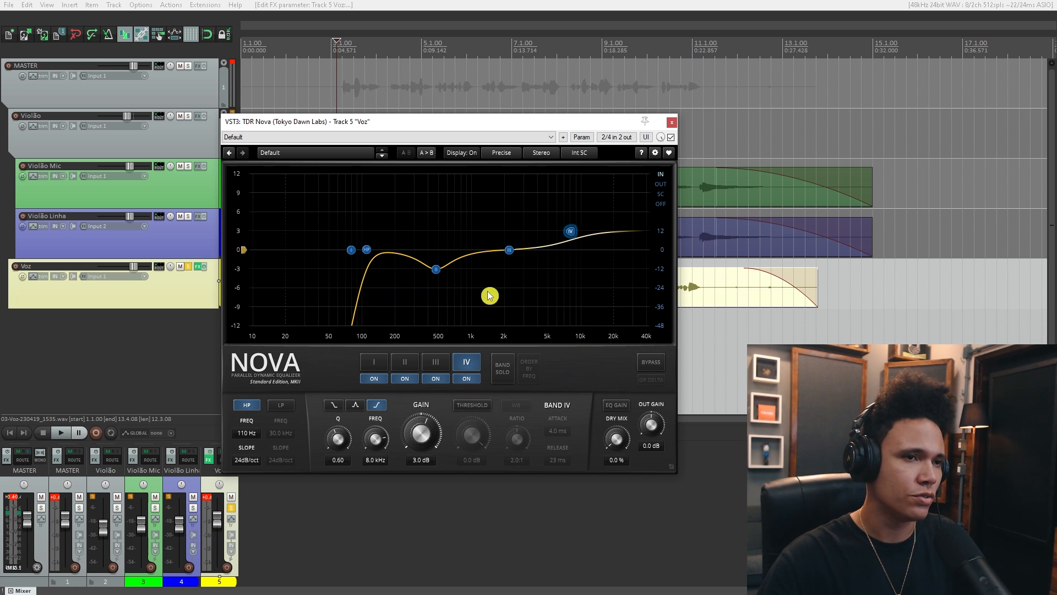
drag(513, 121, 456, 118)
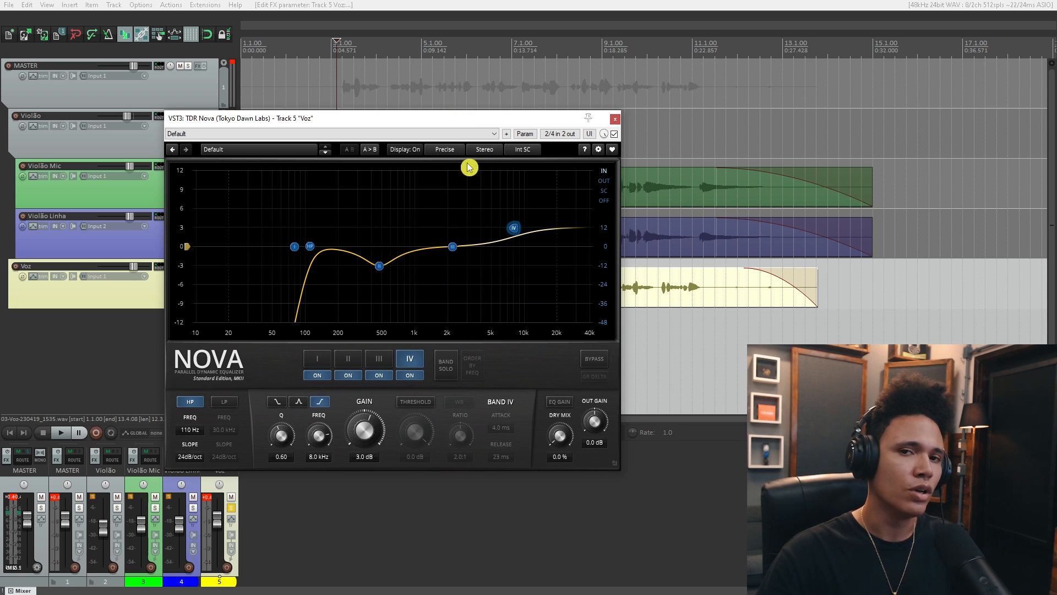
Boost band III by about 3.6 dB at 2356 Hz with a Q of about 3.04 while listening to the vocal
drag(477, 121, 506, 207)
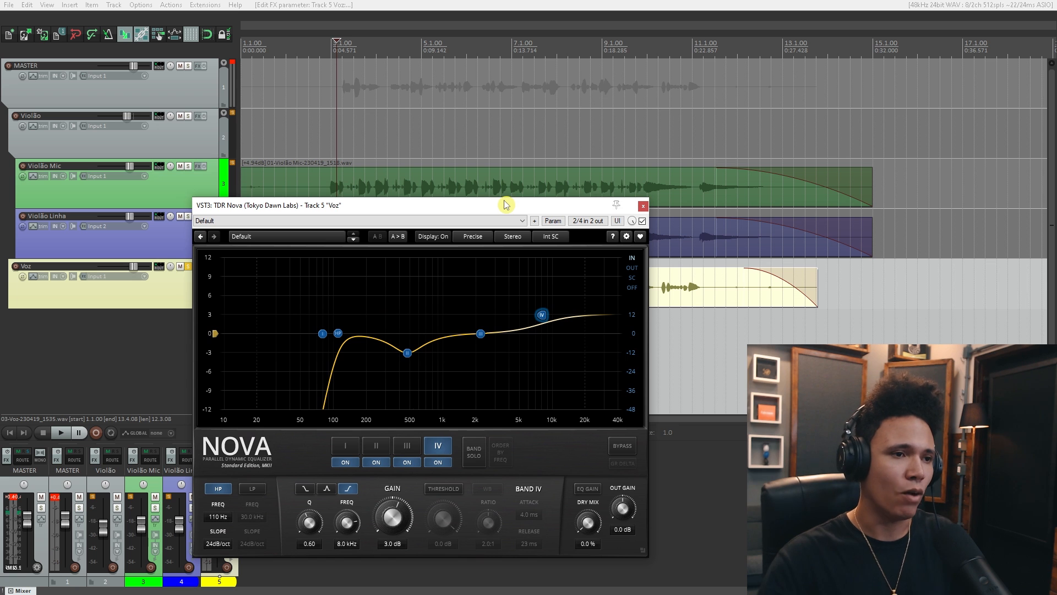
drag(467, 210, 463, 280)
drag(368, 285, 417, 219)
key(space)
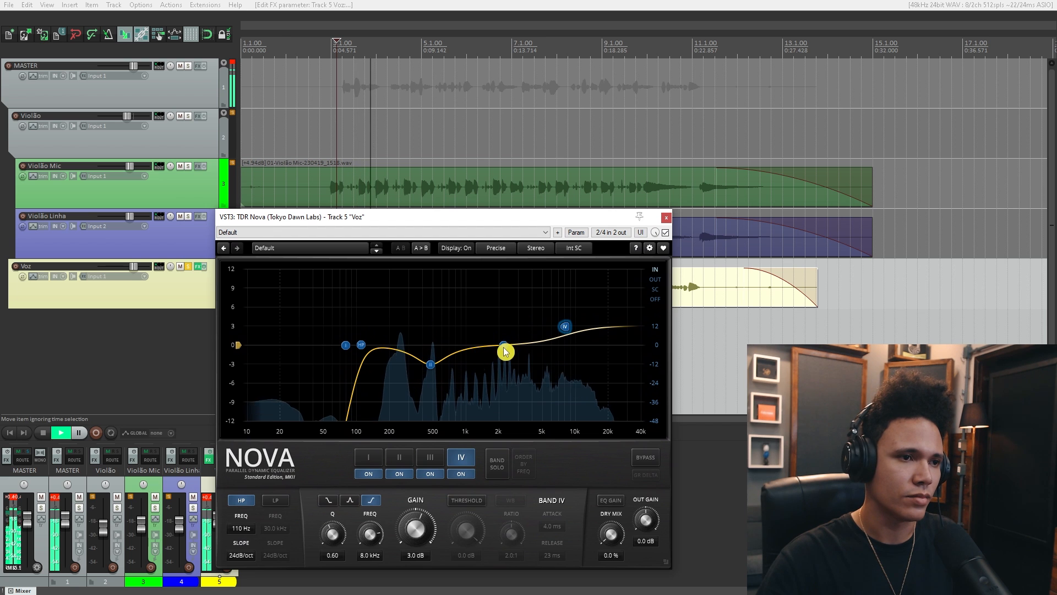
click(505, 347)
drag(506, 352, 511, 328)
key(space)
scroll(511, 328, up, 4)
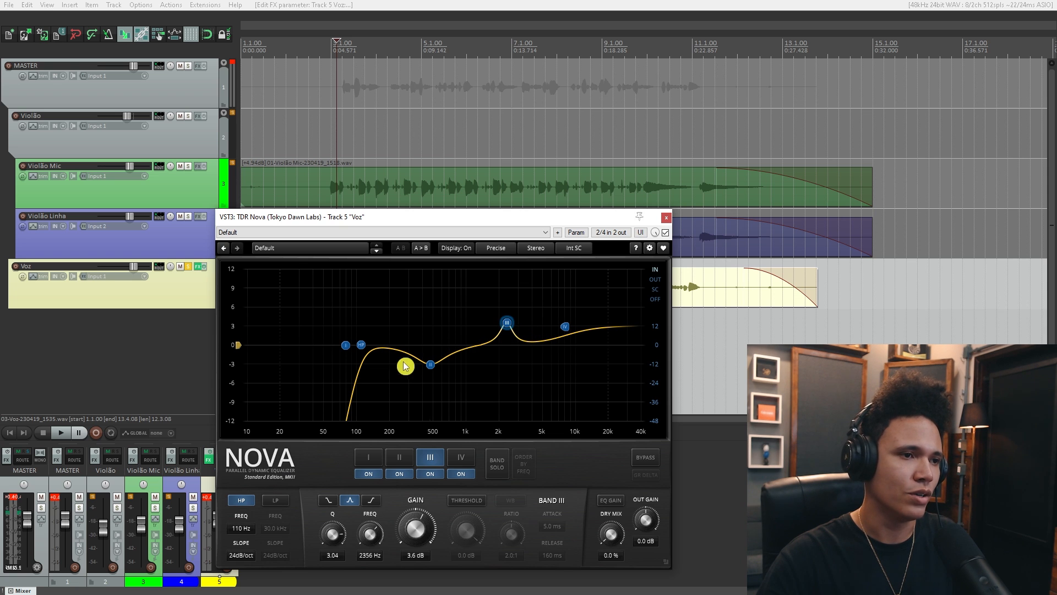
Widen band III to a Q of 2.64 and bring its gain to about -0.3 dB at 2251 Hz while auditioning
key(space)
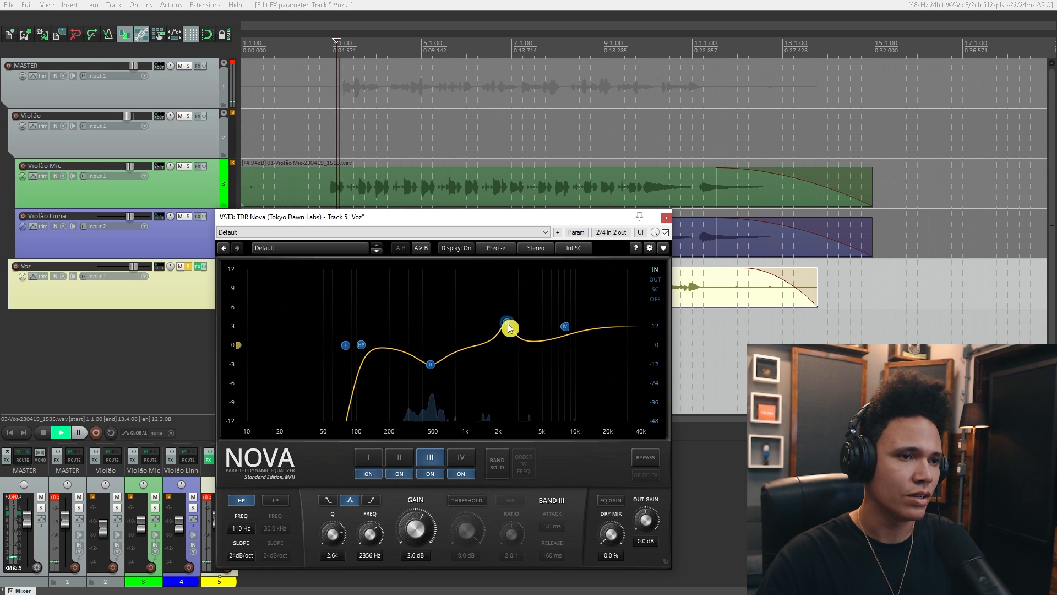
drag(510, 328, 507, 353)
key(space)
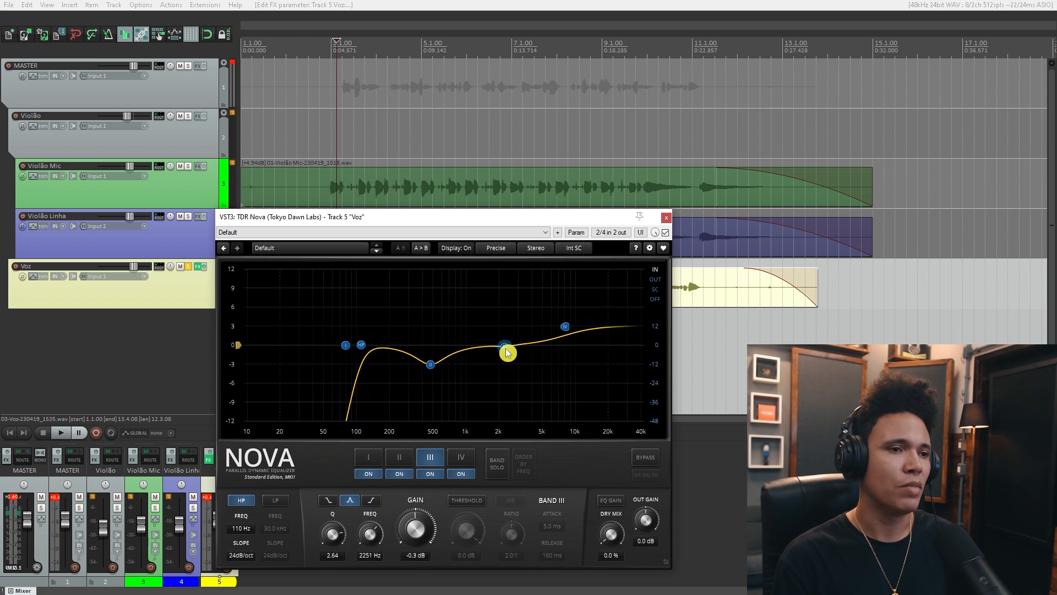
drag(496, 217, 371, 104)
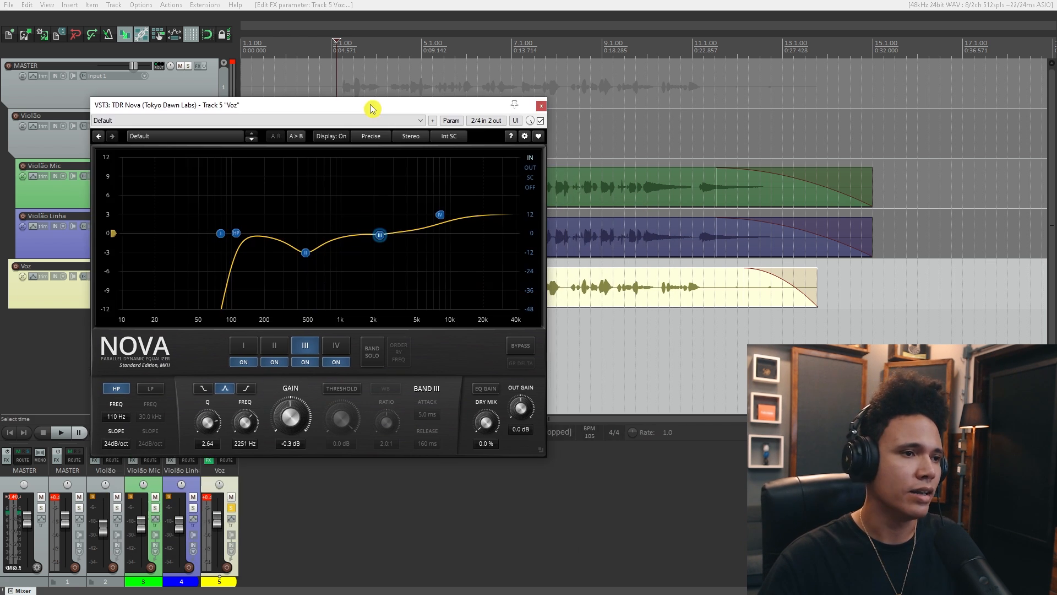
Cut band III by about 1.5 dB at 2277 Hz and audition the vocal
key(space)
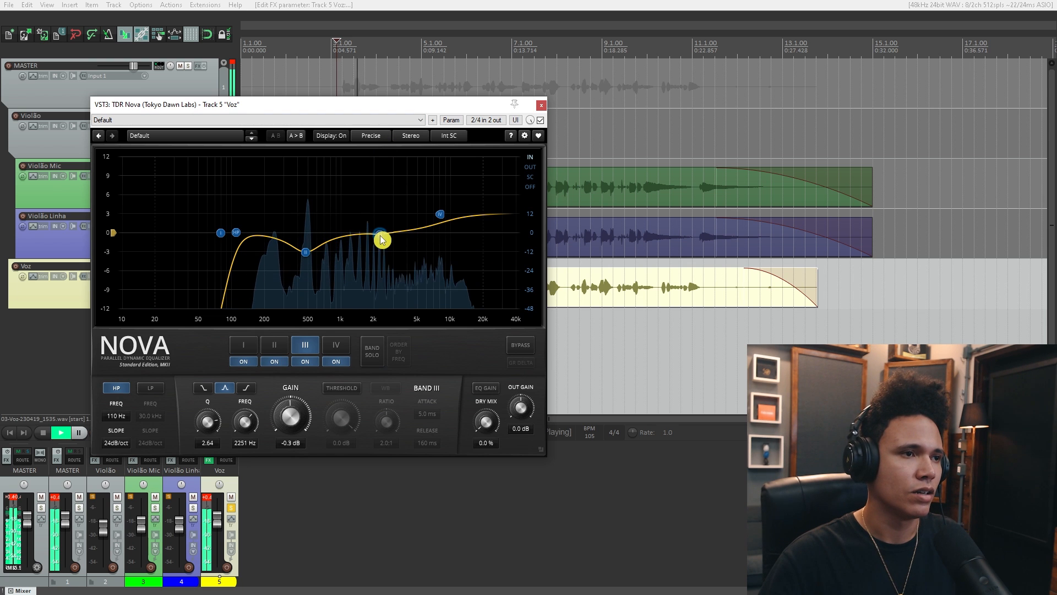
mouse_move(382, 238)
mouse_down()
mouse_move(379, 202)
mouse_move(384, 245)
mouse_up()
key(space)
key(space)
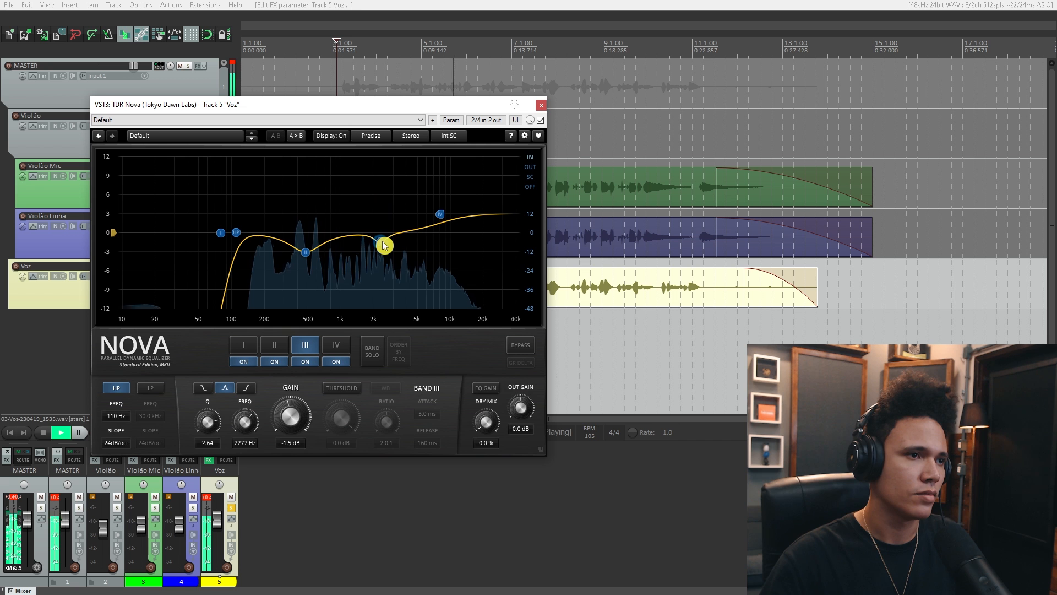
key(space)
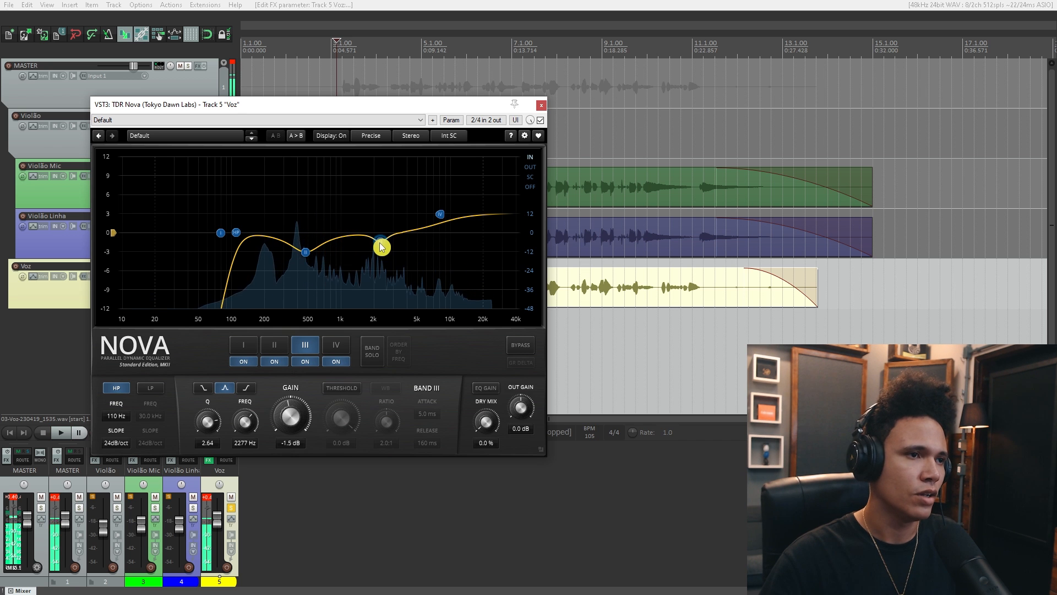
Exaggerate band III with a boost of about 6.3 dB at 2411 Hz to hear the harsh range of the vocal
key(space)
drag(382, 247, 384, 201)
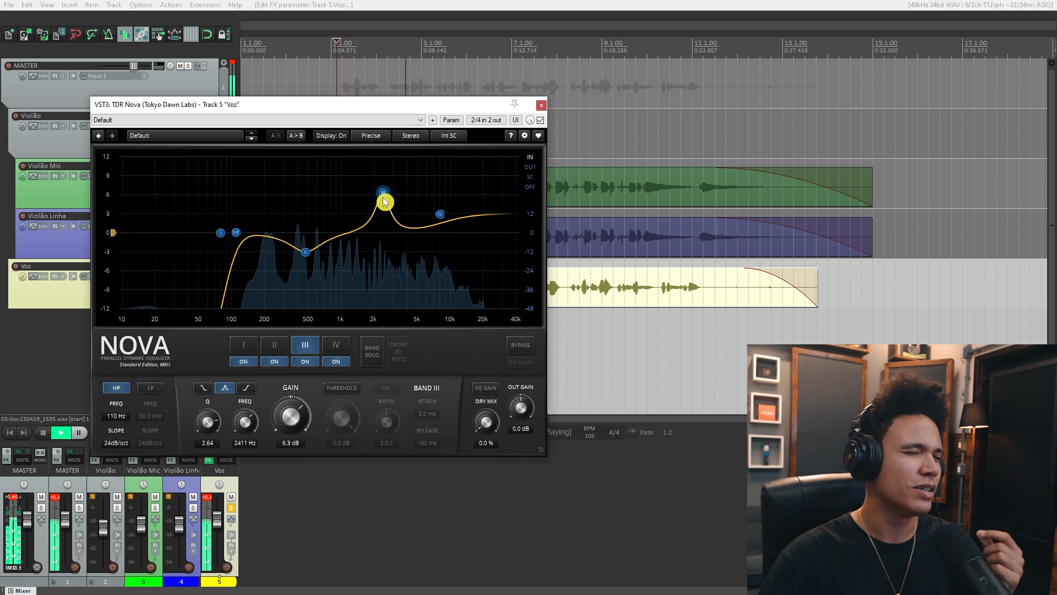
key(space)
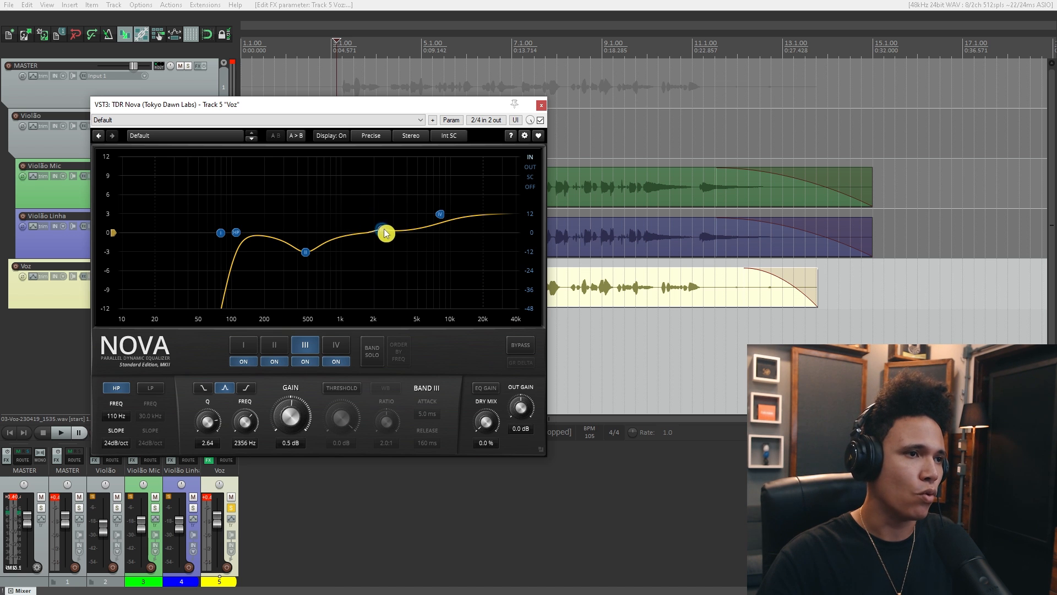
Set band III to a cut of about 1.6 dB at 2303 Hz while the vocal plays
drag(383, 234, 384, 238)
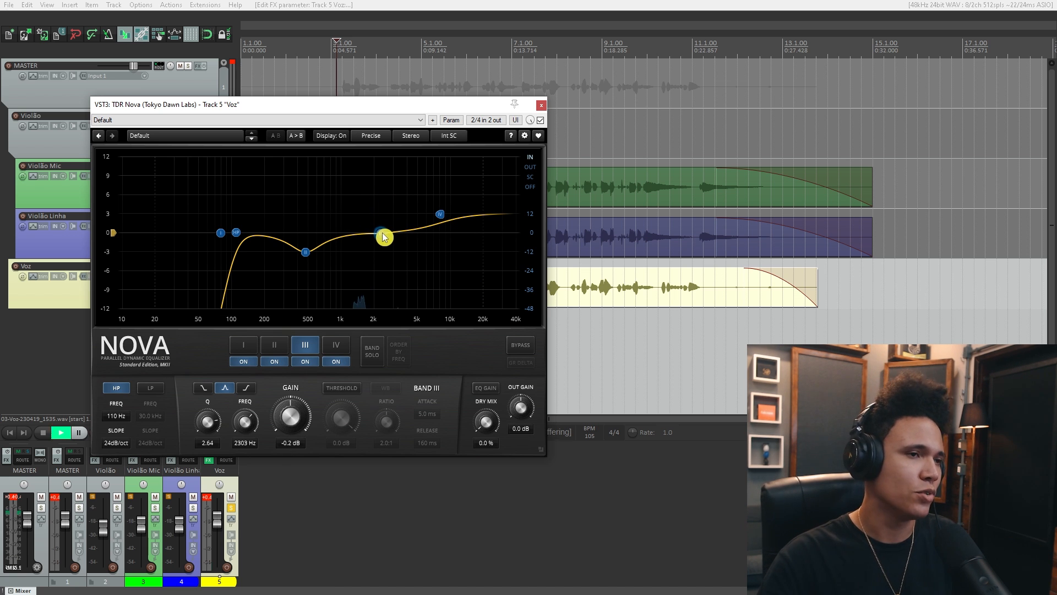
key(space)
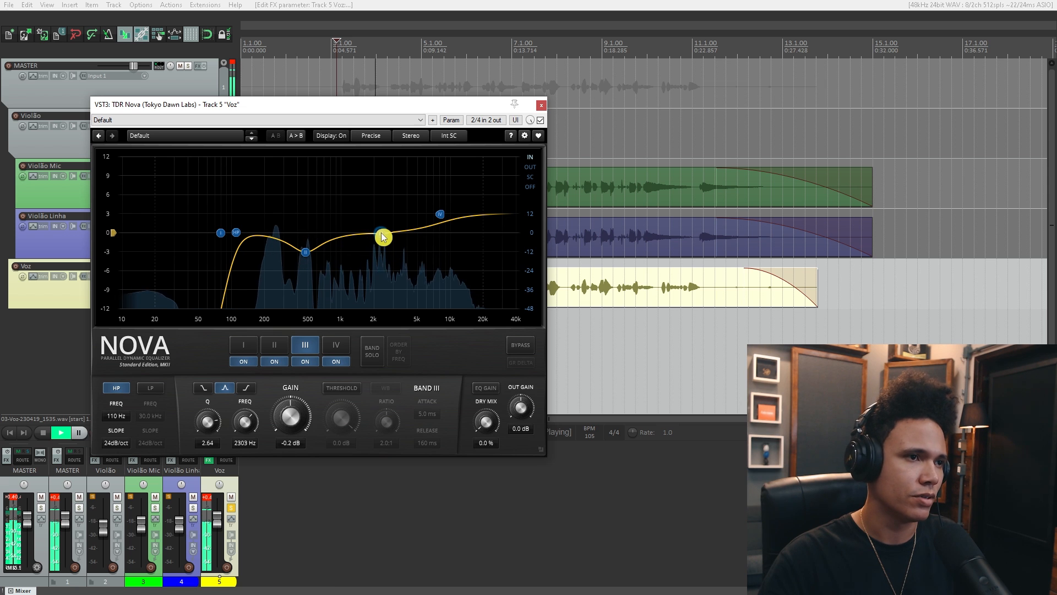
drag(384, 237, 382, 248)
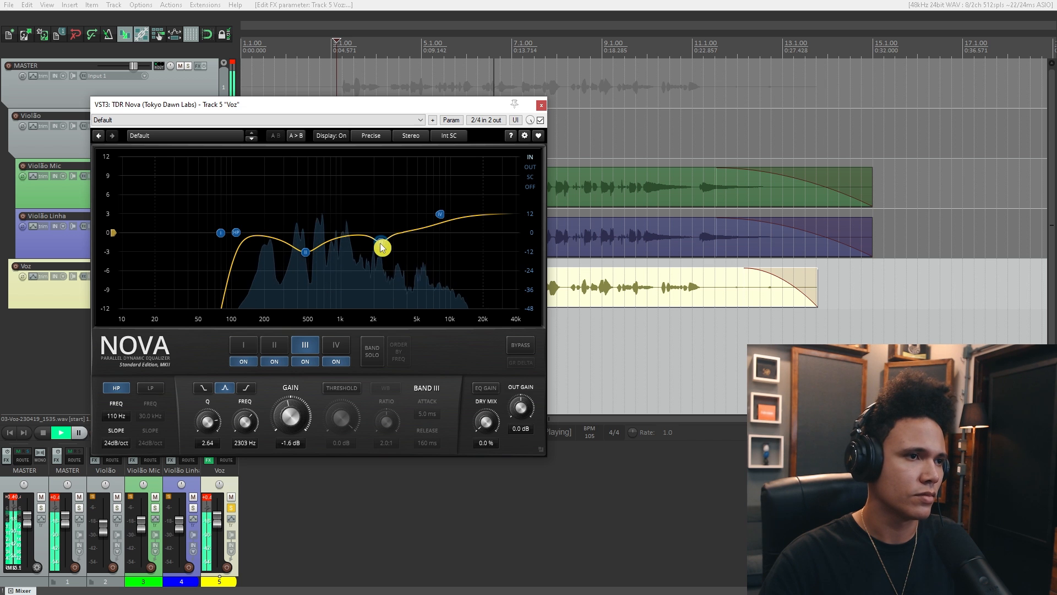
Replay the vocal with the EQ active and move the TDR Nova window clear of the track controls
key(space)
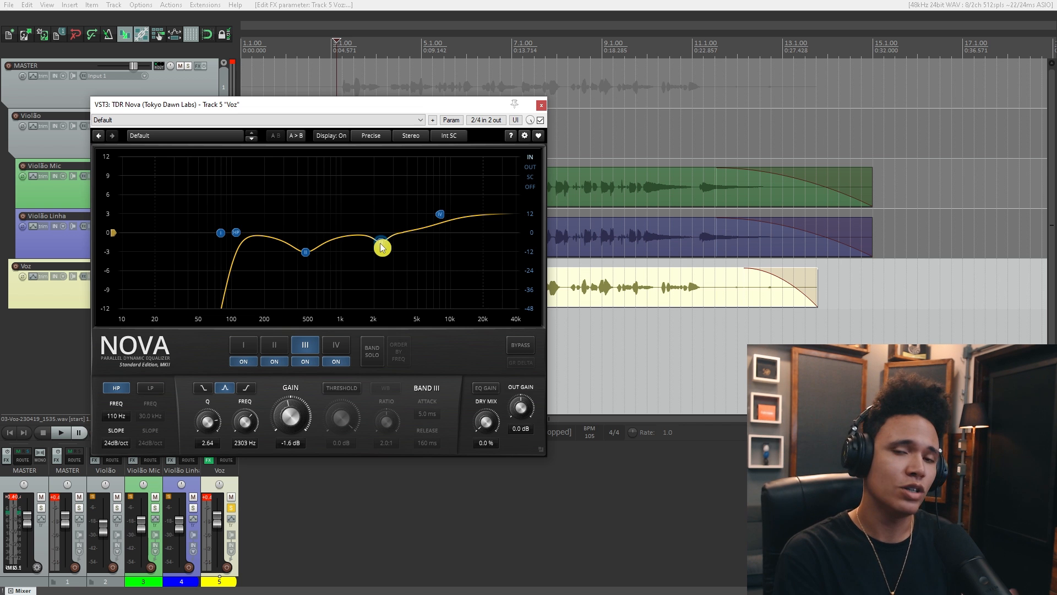
key(space)
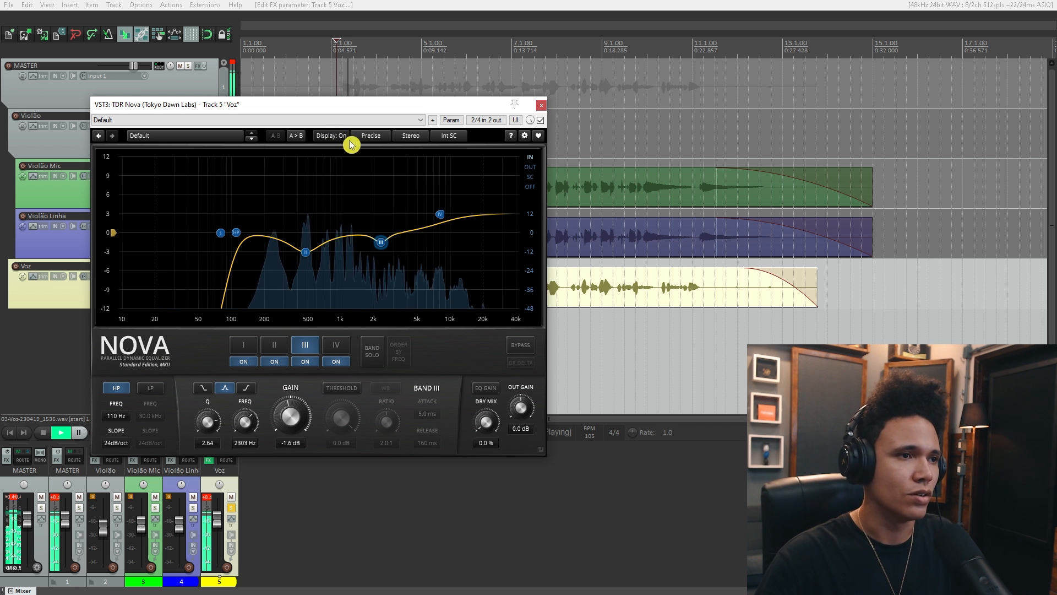
drag(402, 113, 509, 136)
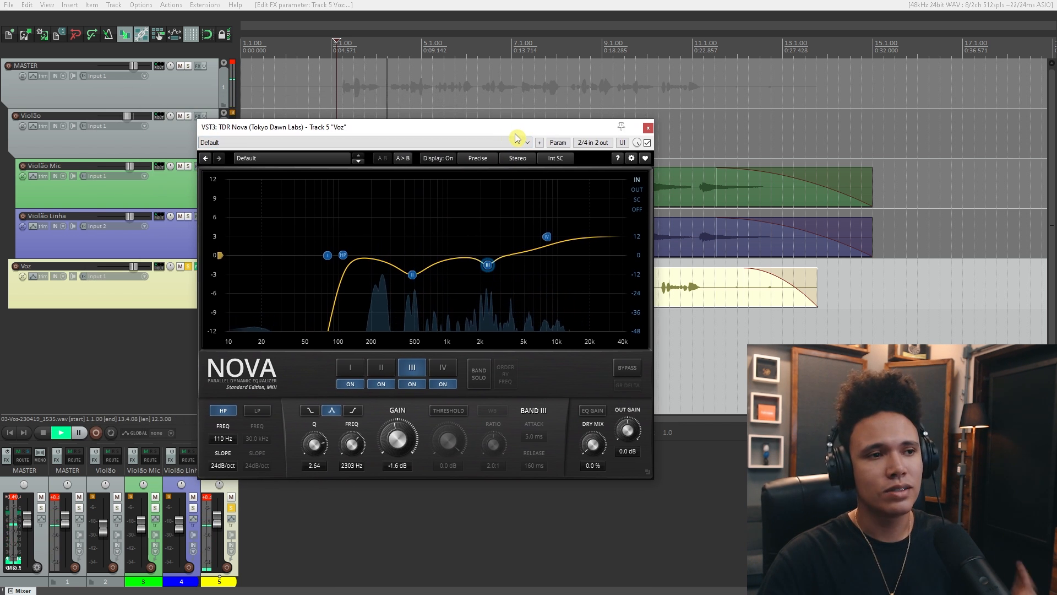
key(space)
drag(474, 132, 539, 193)
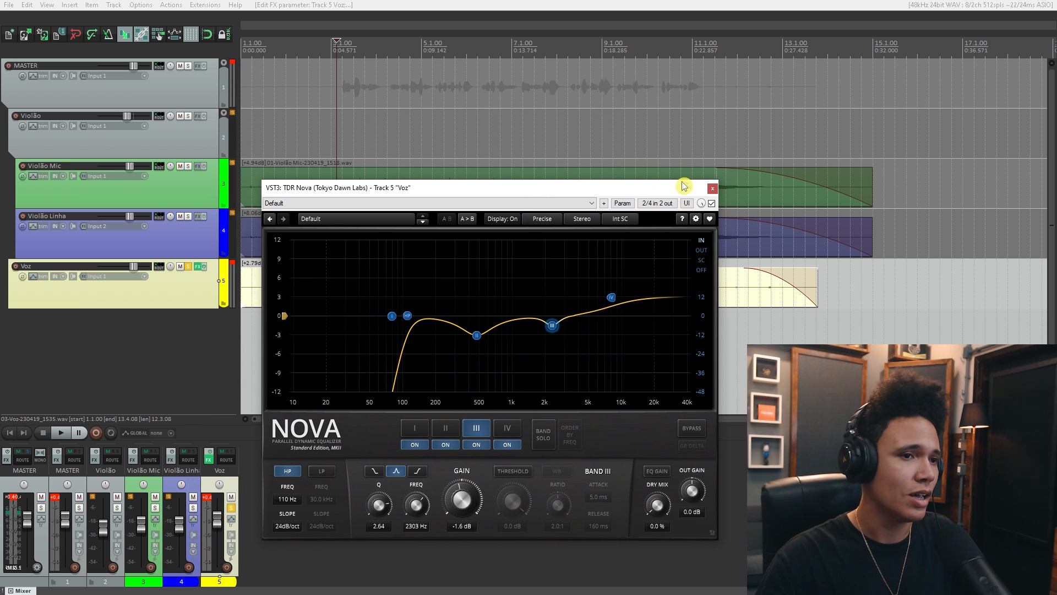
Bypass TDR Nova on the Voz track and play the vocal to hear it unprocessed
key(space)
click(711, 203)
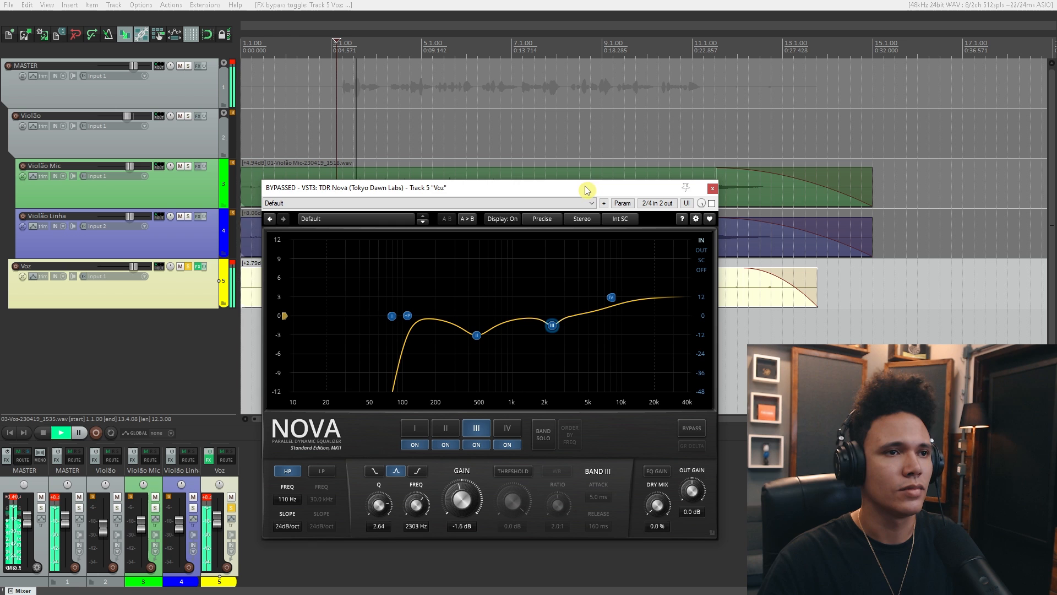
drag(585, 191, 570, 191)
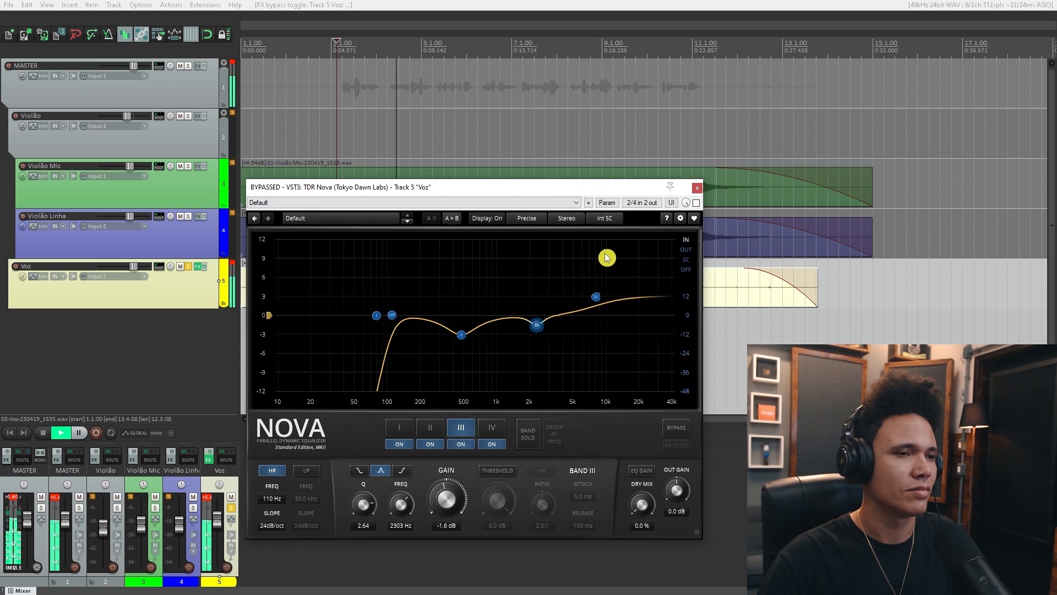
key(space)
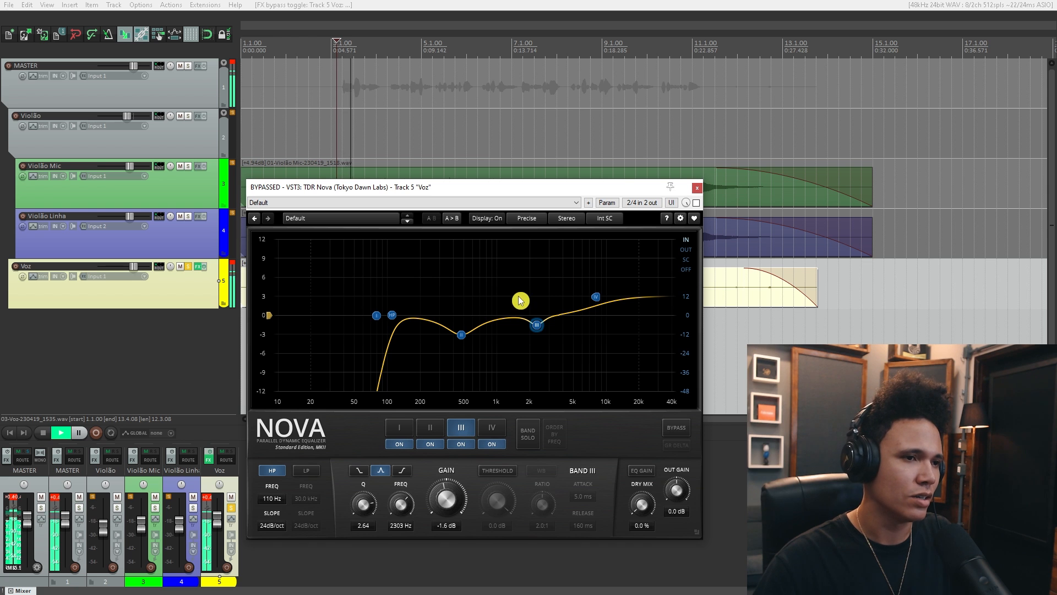
Re-enable TDR Nova and play the same vocal passage to hear it equalized
key(space)
click(696, 202)
drag(628, 193, 602, 176)
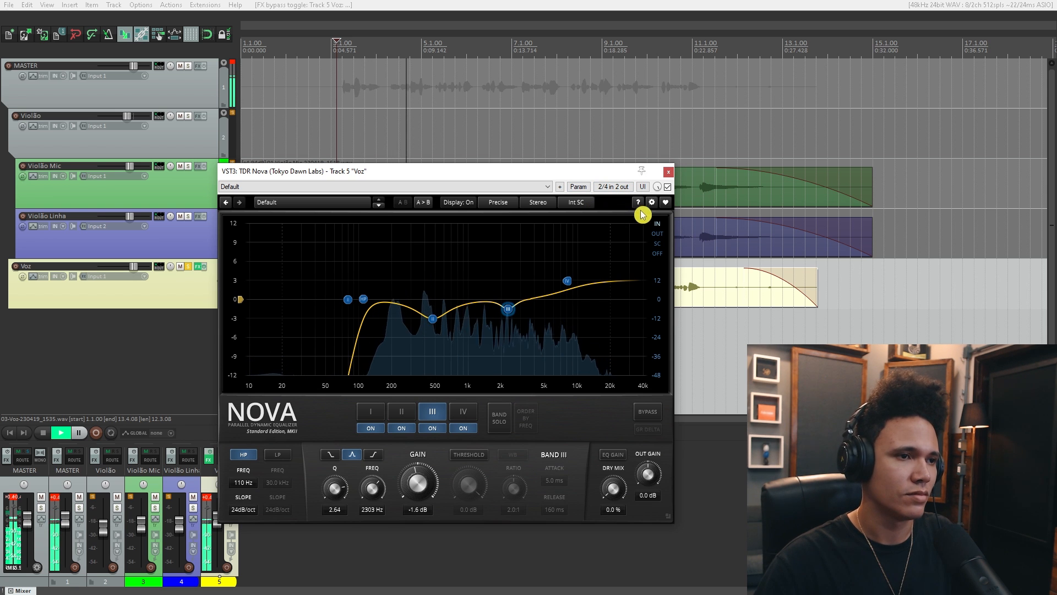
key(space)
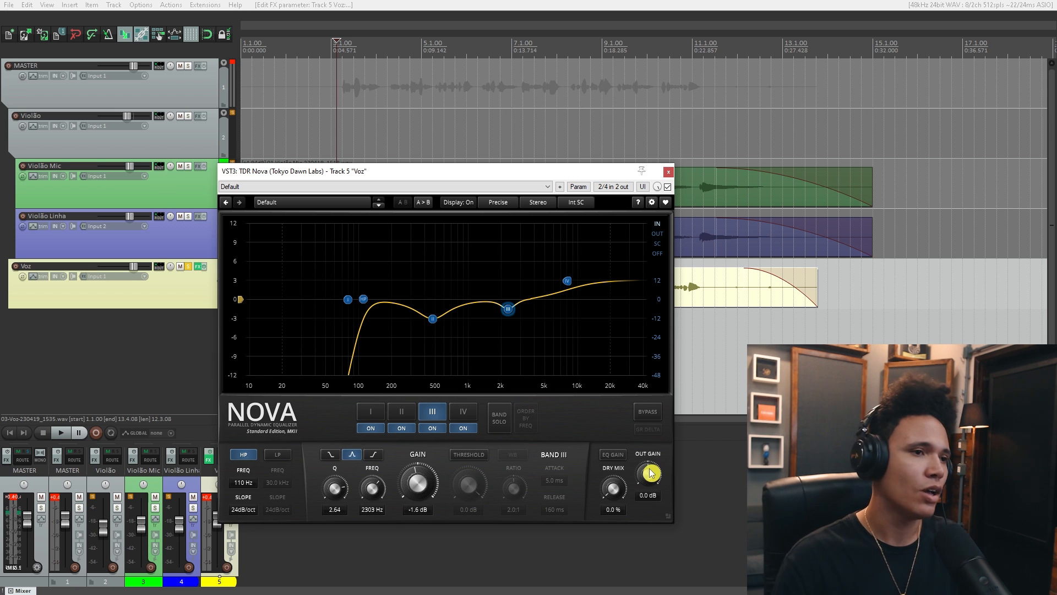
Compare the vocal once more during playback, first with TDR Nova bypassed and again with it re-enabled
click(666, 187)
key(space)
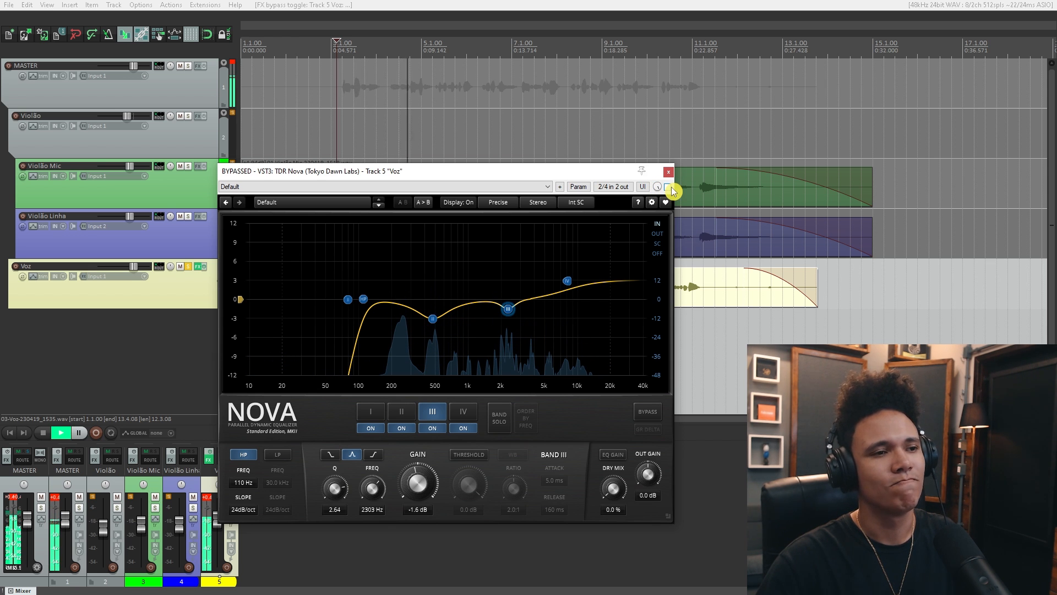
key(space)
drag(613, 176, 619, 189)
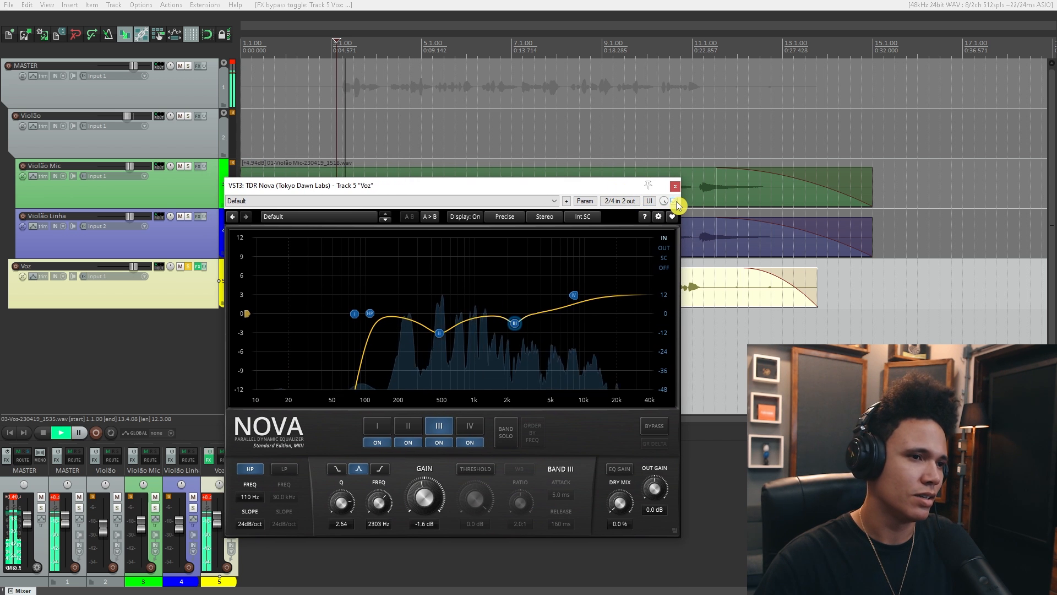
Select band II, the low-mid cut, for editing and shift the TDR Nova window slightly
click(439, 333)
drag(579, 183, 595, 187)
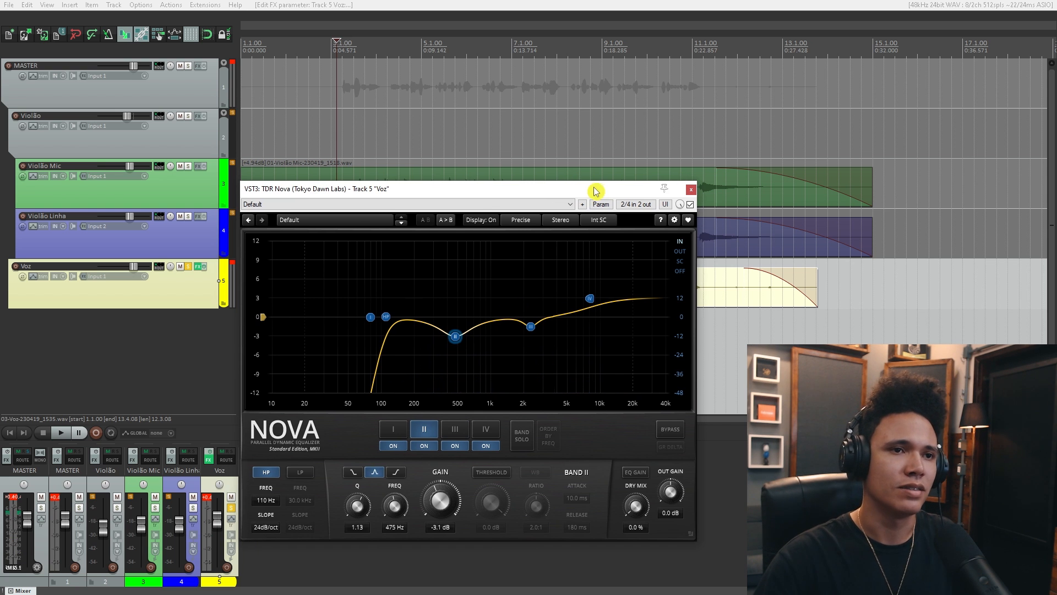